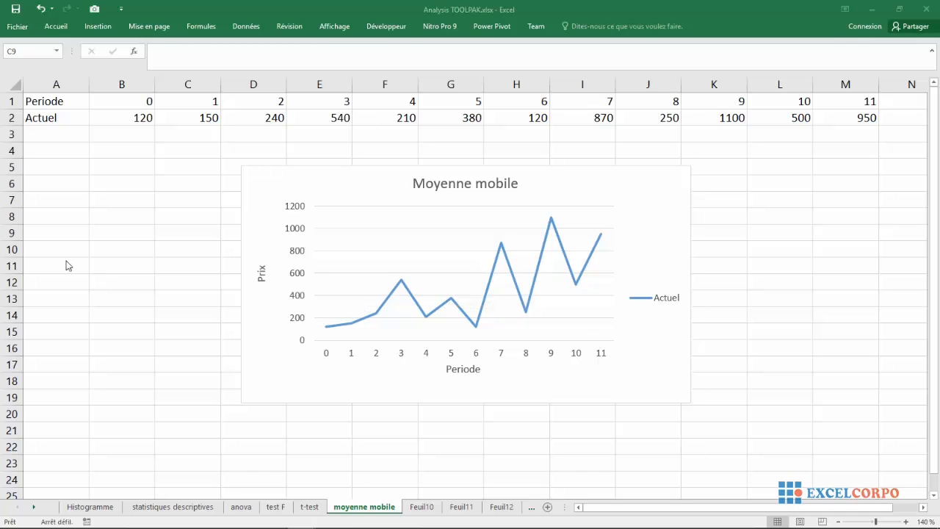
Examine the Periode and Actuel rows and the line chart that plots them
click(122, 206)
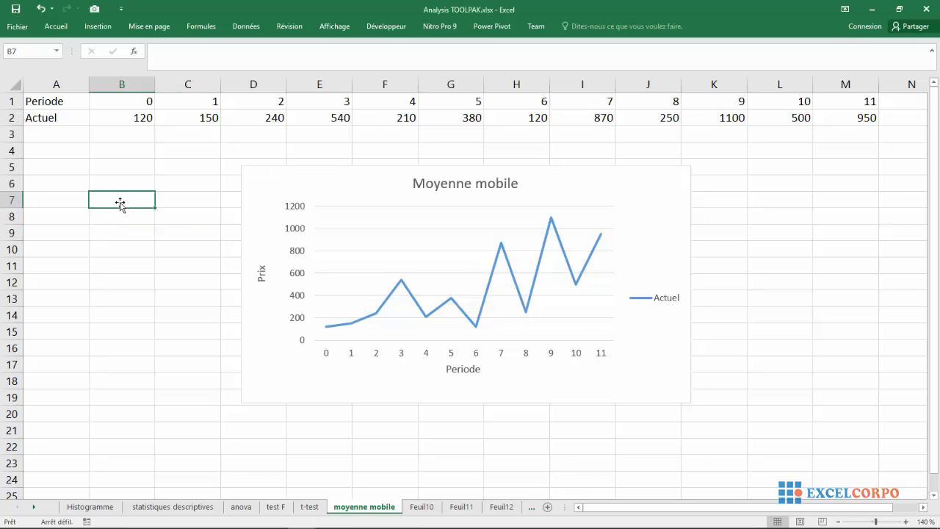
click(16, 102)
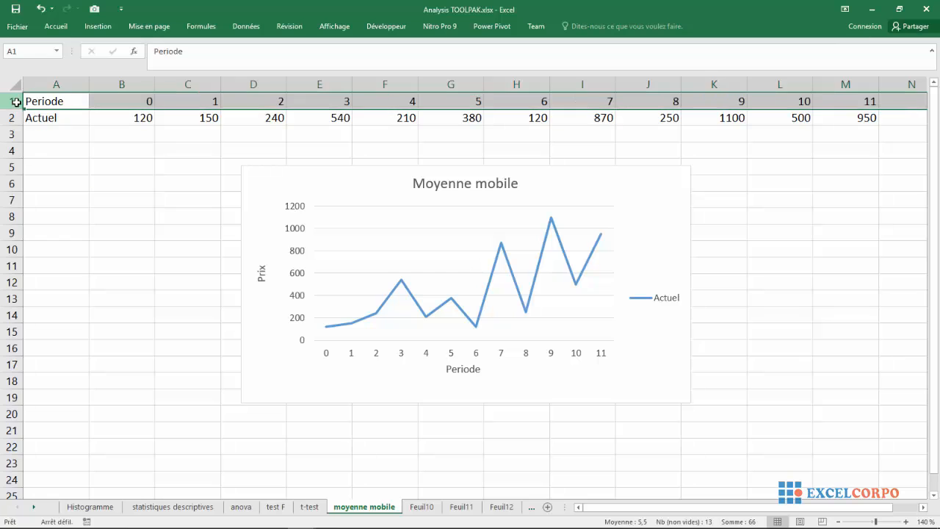
click(11, 118)
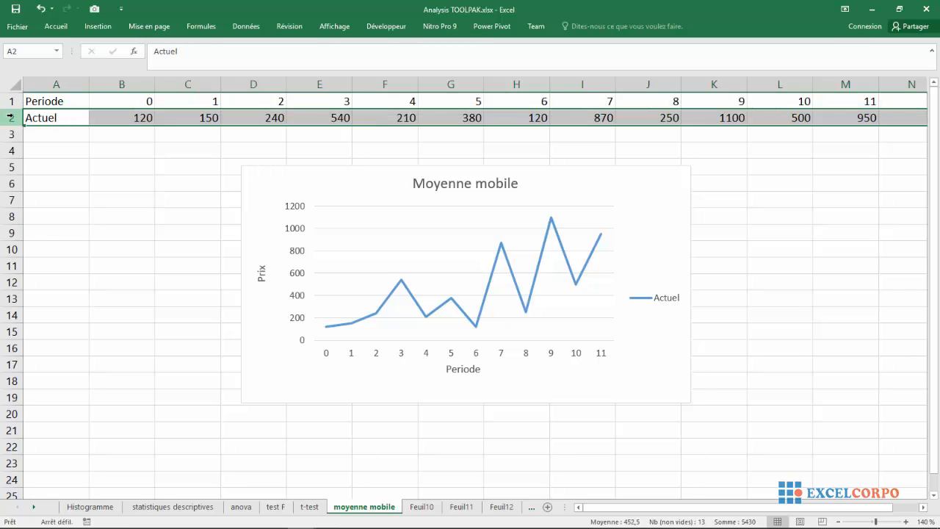
click(97, 146)
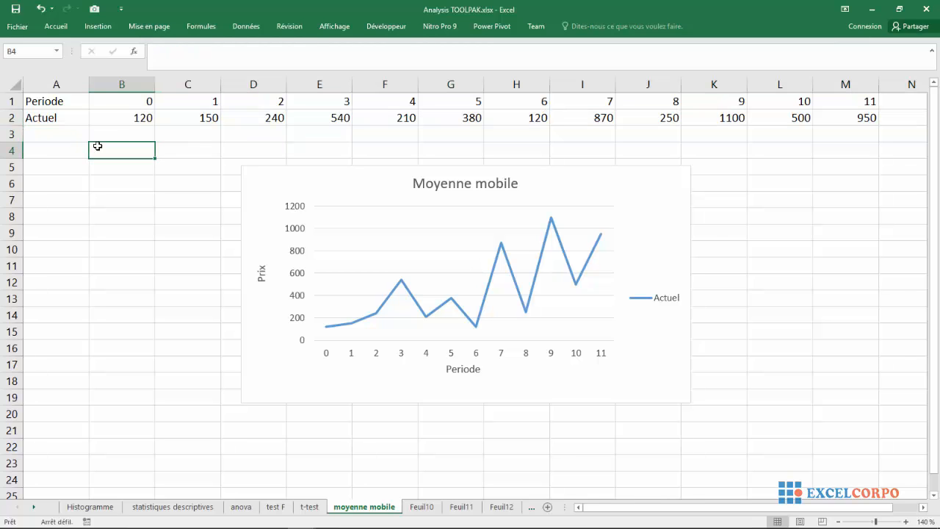
click(250, 100)
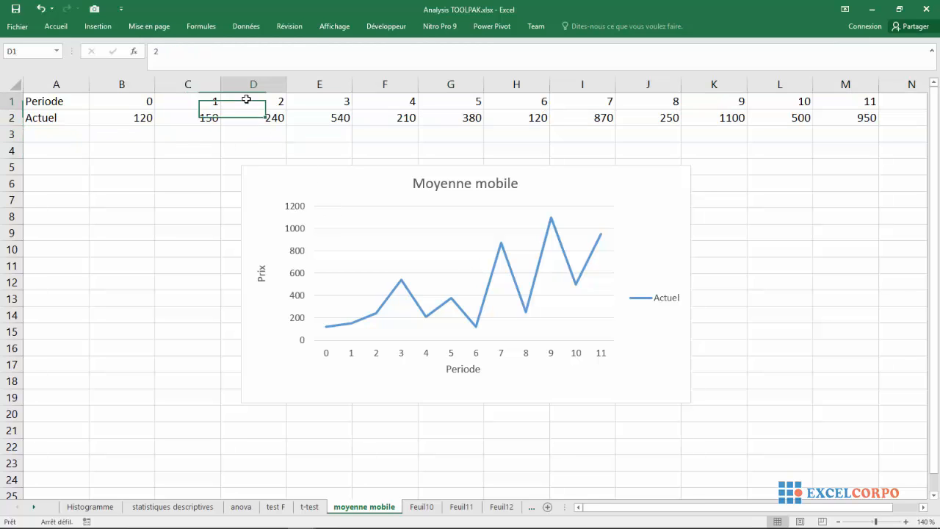
click(425, 277)
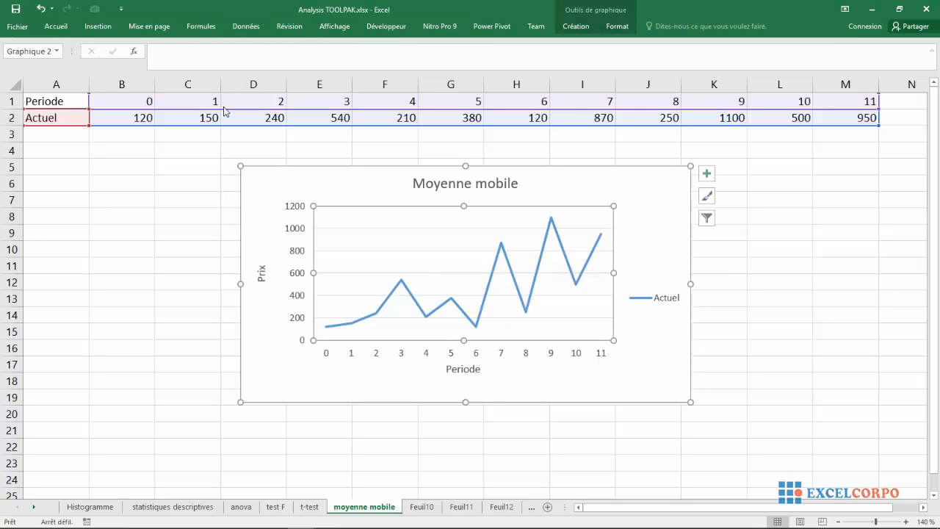
click(158, 201)
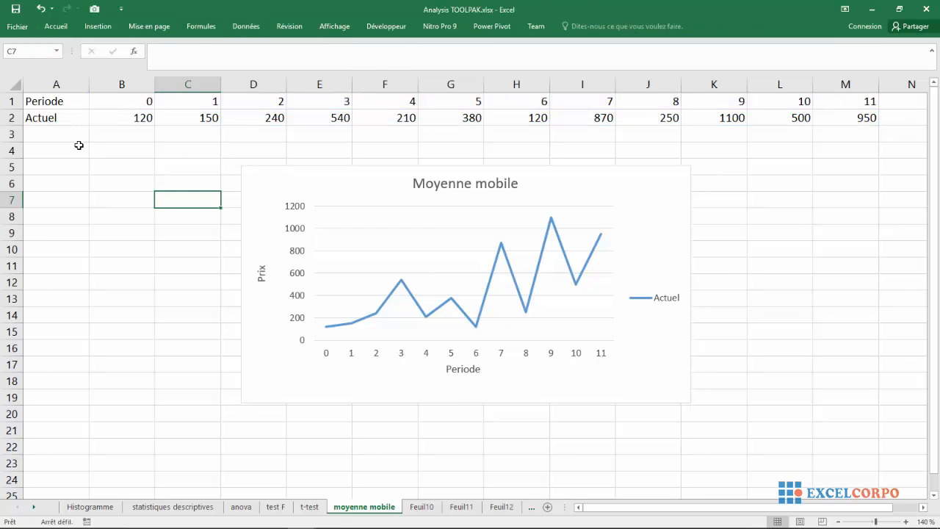
Clear the Periode label from cell A1
click(67, 101)
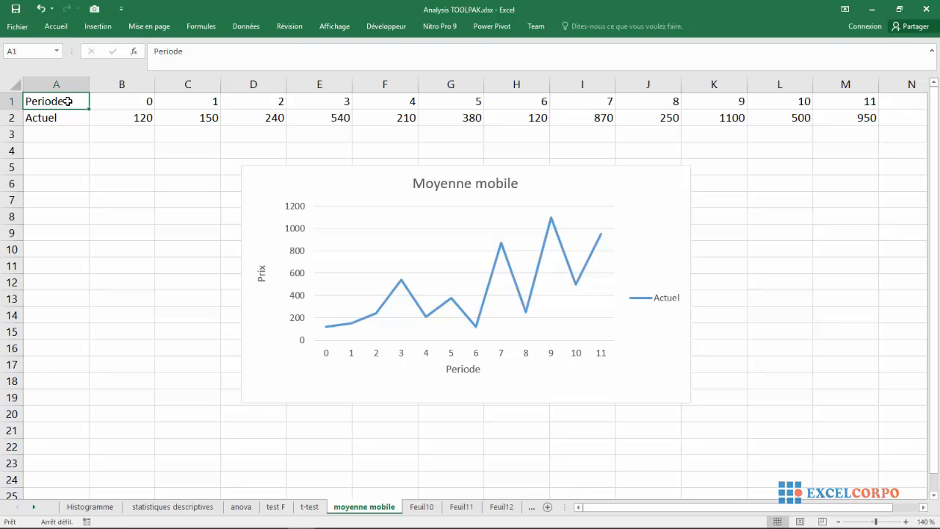
key(BackSpace)
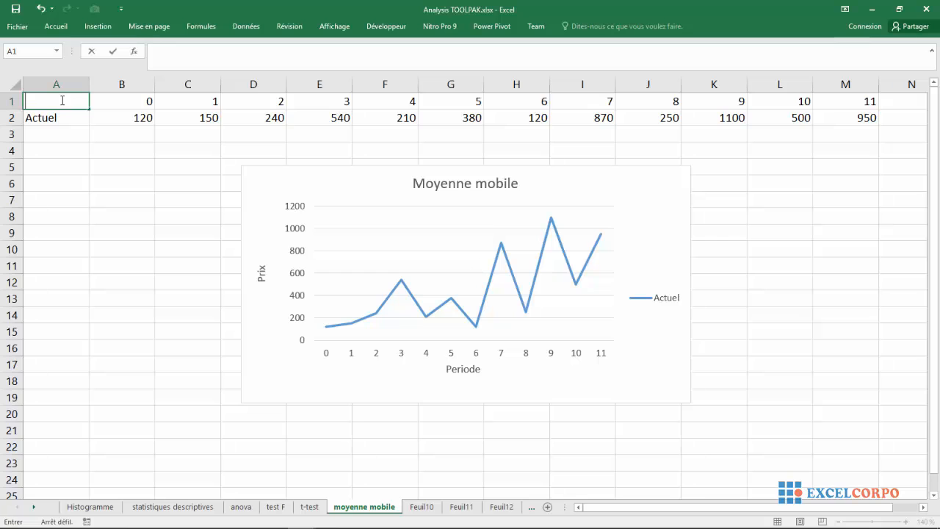
click(74, 151)
click(84, 195)
Select the data range A1:M2 and browse the available line and area chart types without inserting one
drag(57, 100, 836, 118)
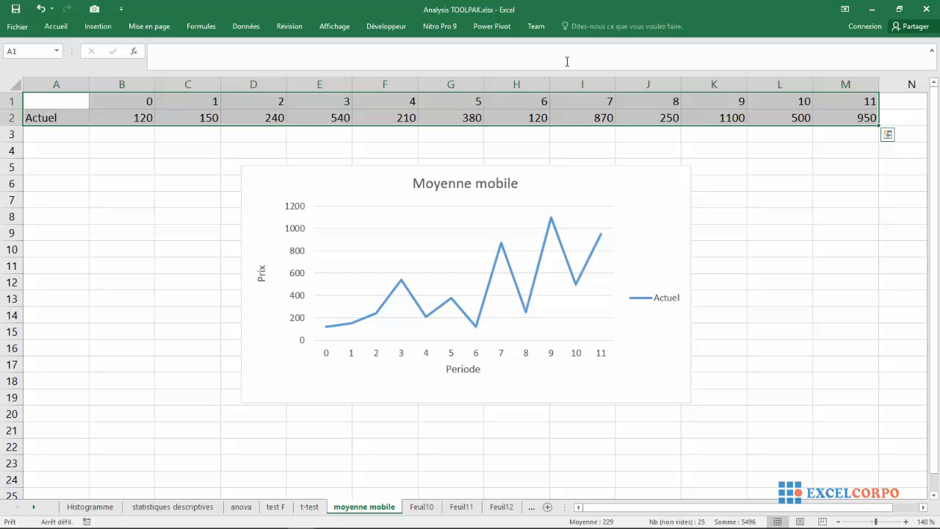
click(250, 27)
click(101, 27)
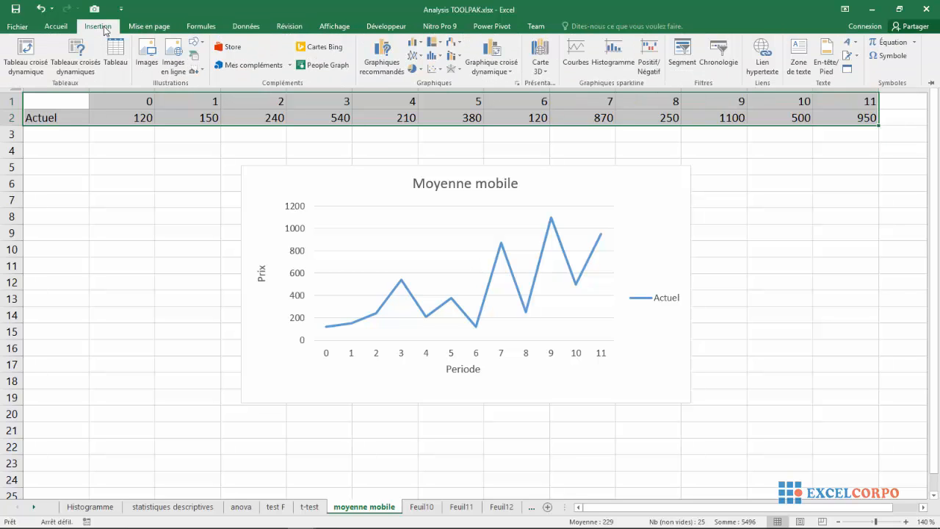
click(423, 56)
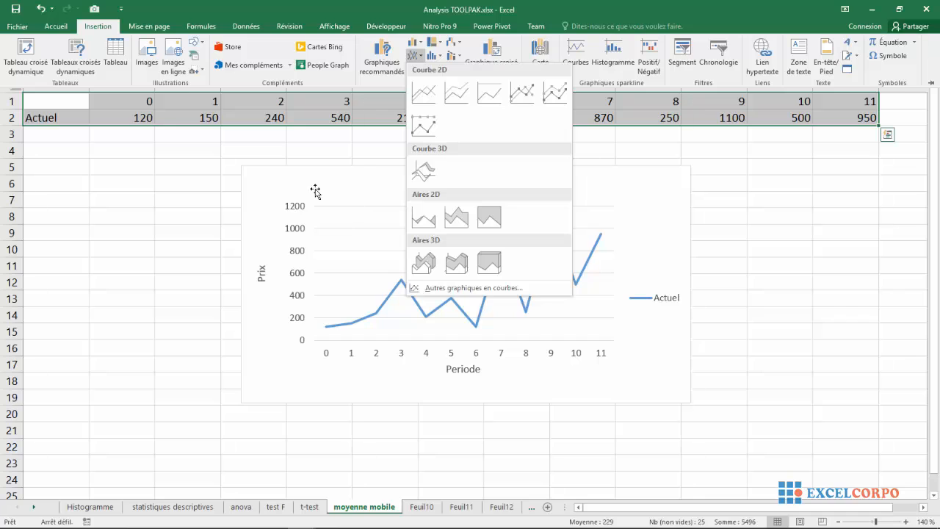
click(129, 169)
Undo the clearing of the Periode label in cell A1
click(62, 105)
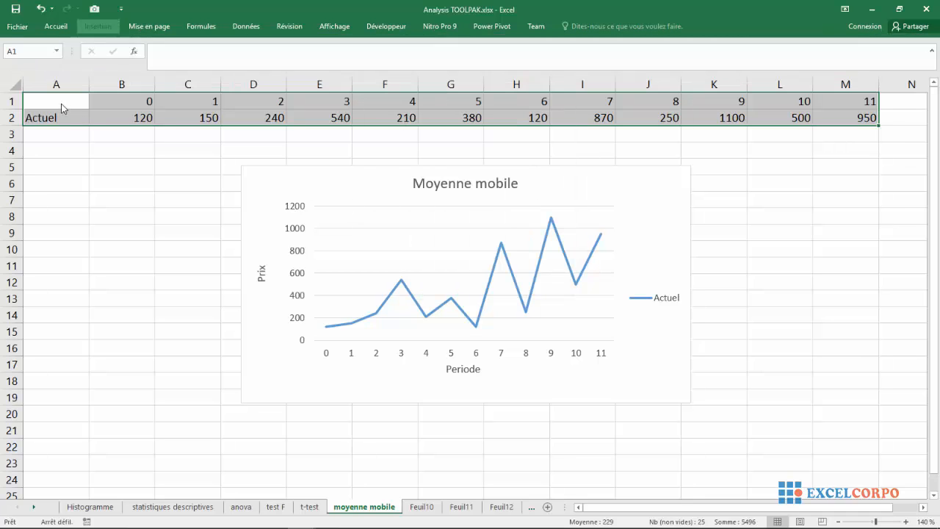
click(40, 9)
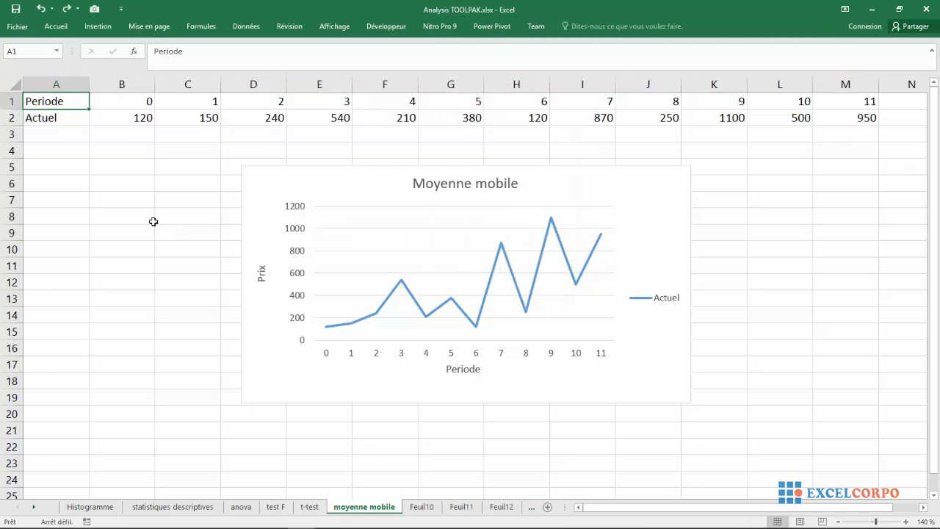
click(139, 203)
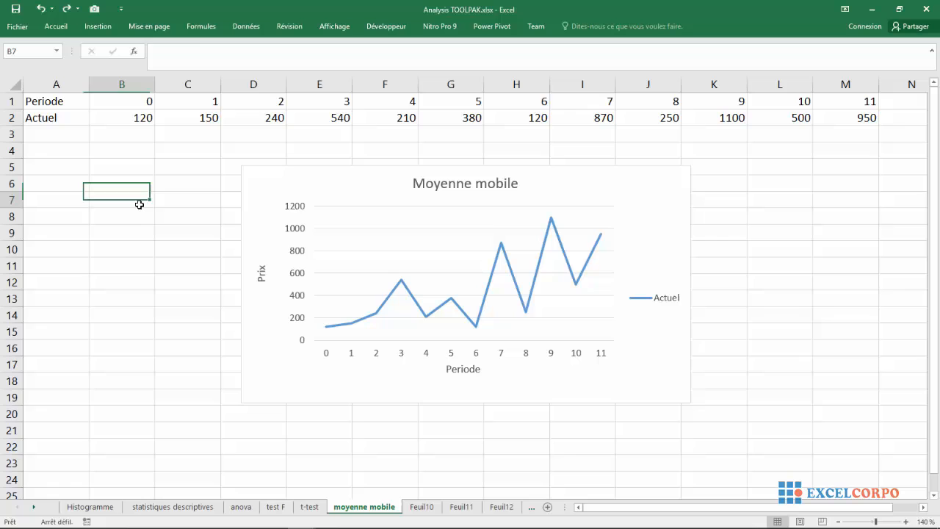
Examine the chart's title, its Actuel legend and its Periode axis title
click(387, 207)
click(477, 188)
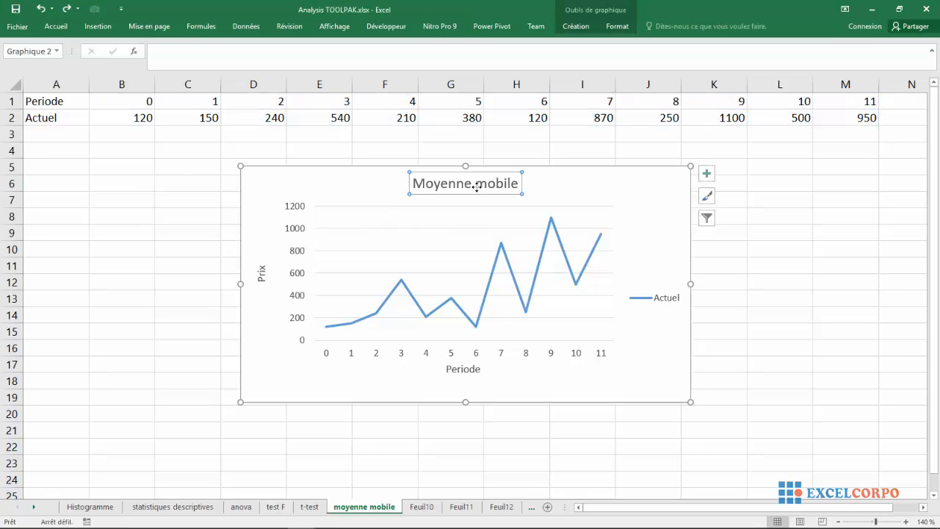
click(656, 300)
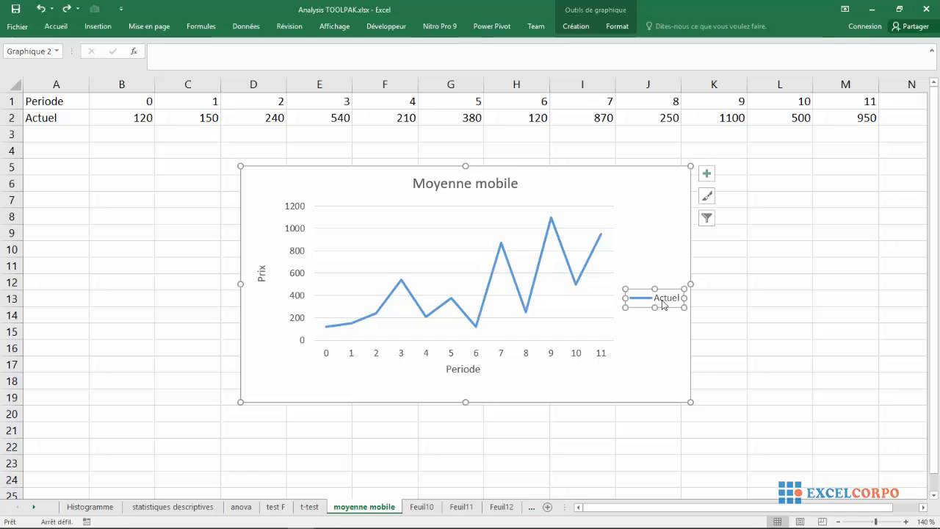
click(468, 370)
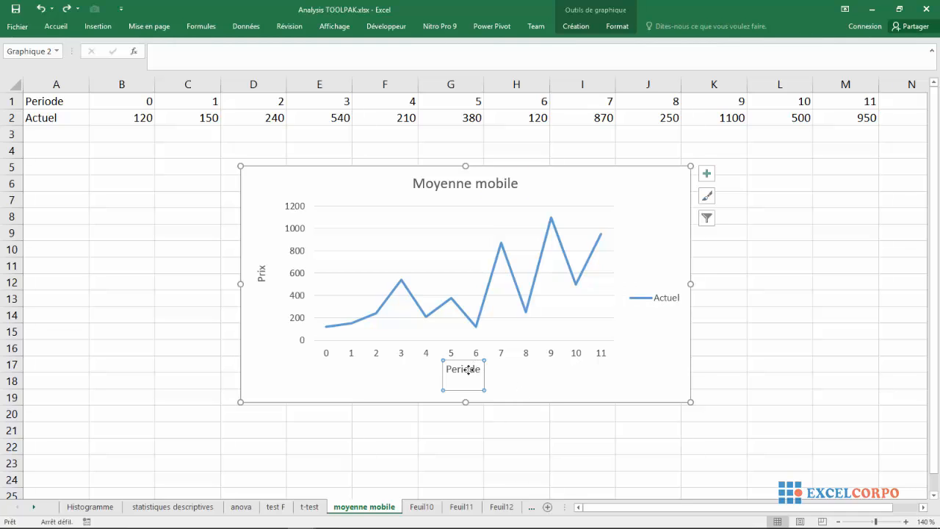
click(370, 385)
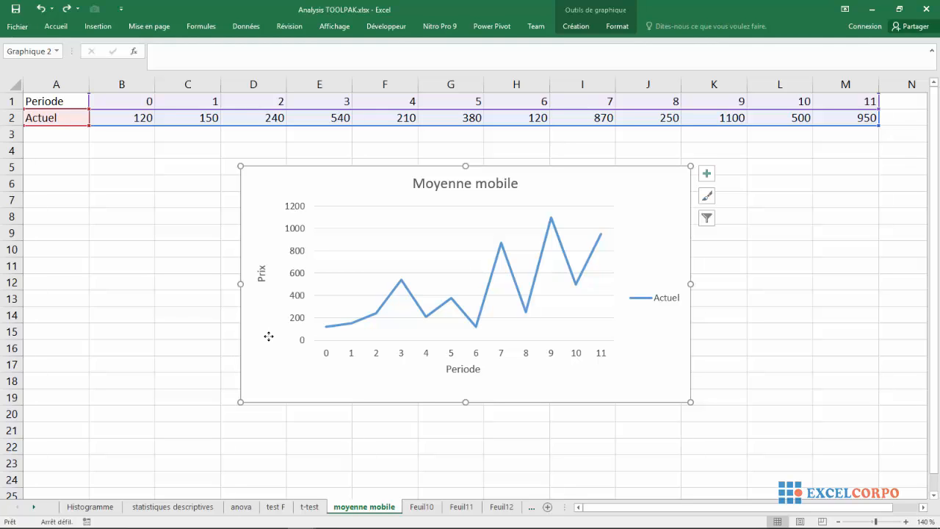
click(149, 293)
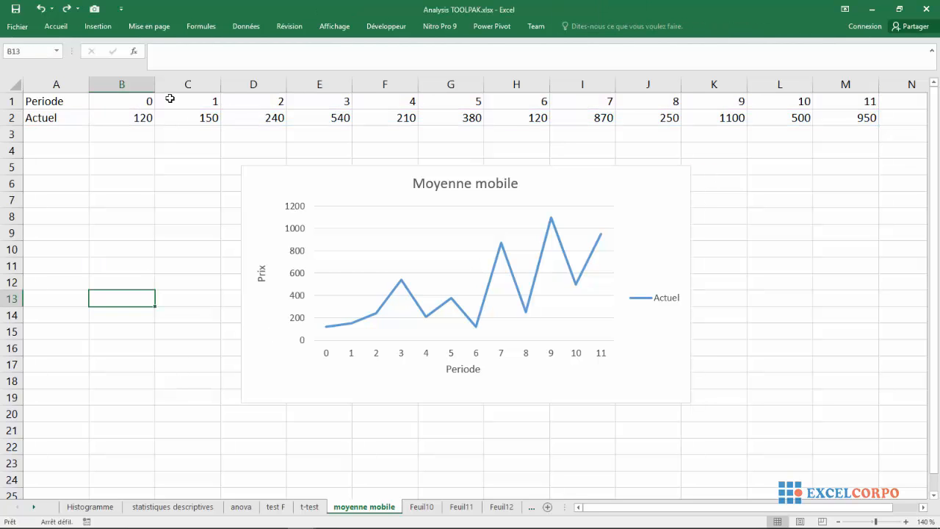
Open the Moyenne mobile tool from the data analysis utility
click(247, 27)
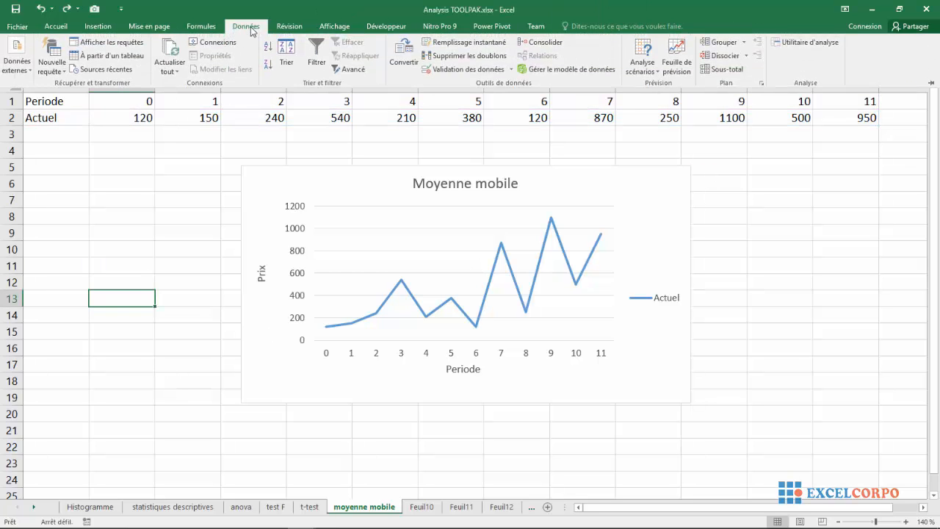
click(797, 43)
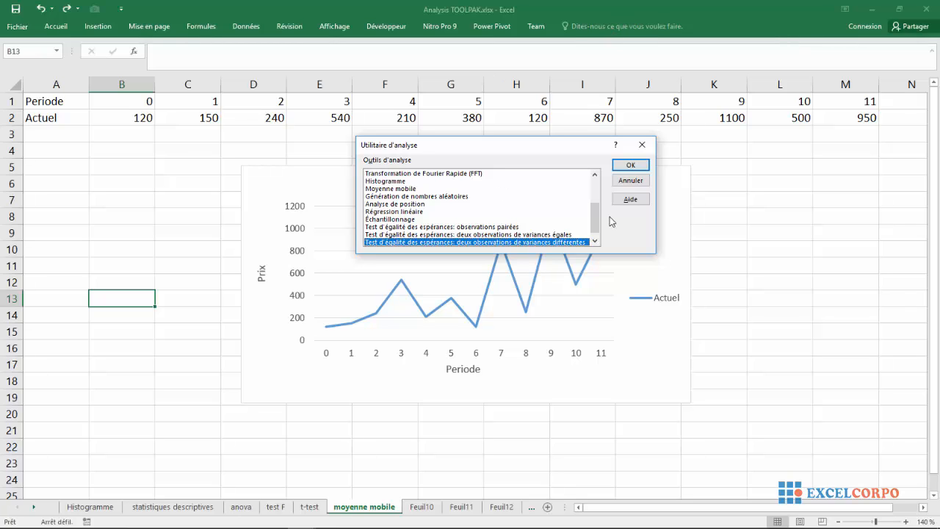
click(376, 189)
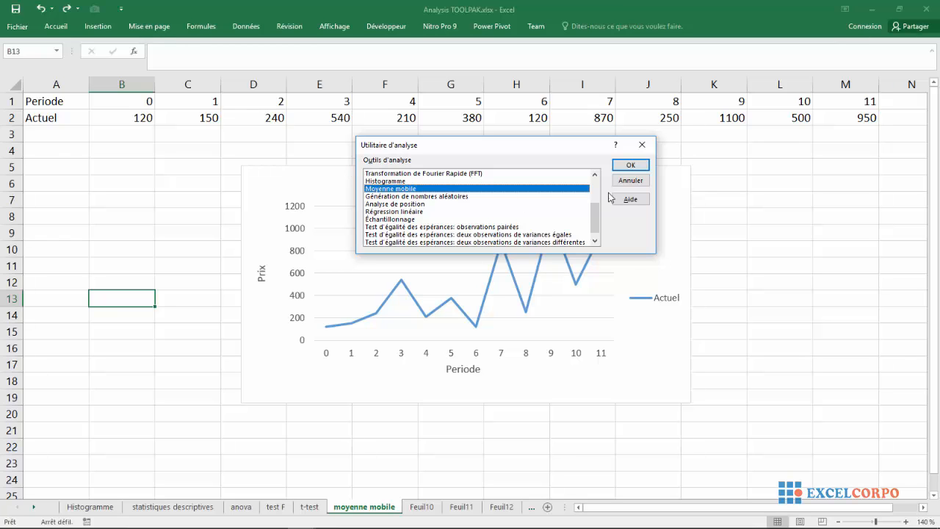
click(624, 168)
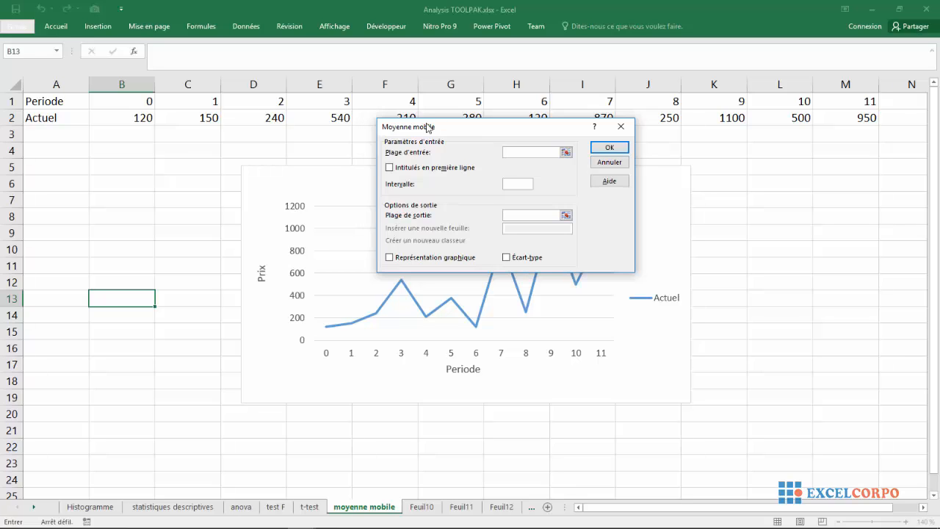
Set the moving average's input range to the Actuel values in B2:M2
click(566, 153)
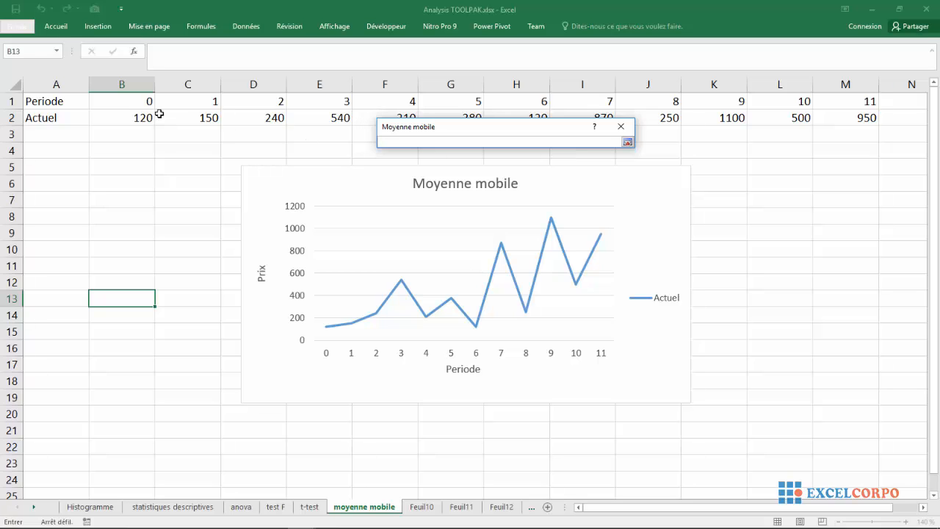
drag(150, 103, 854, 89)
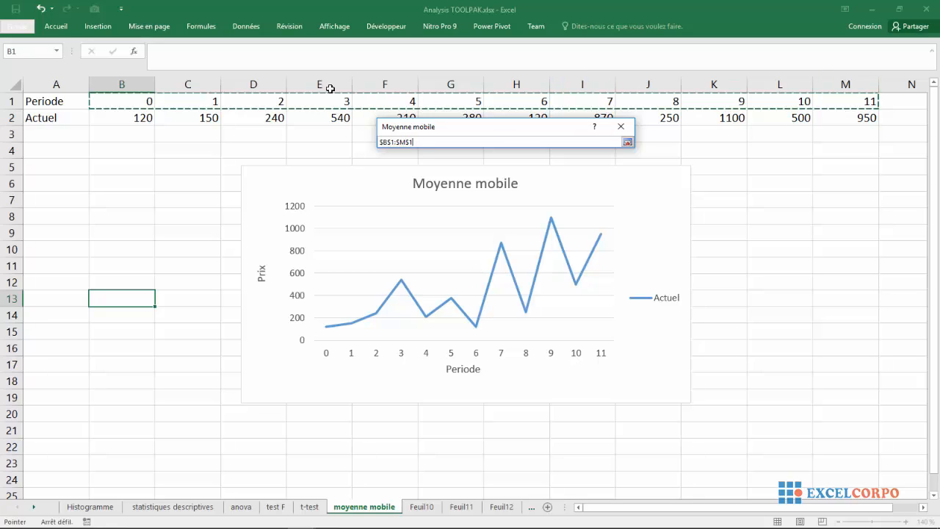
drag(123, 106, 783, 105)
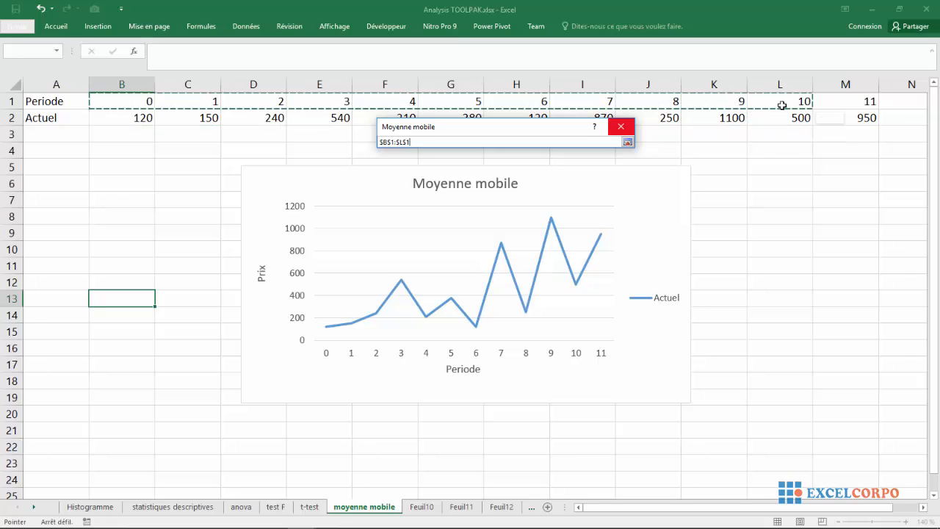
drag(142, 119, 838, 116)
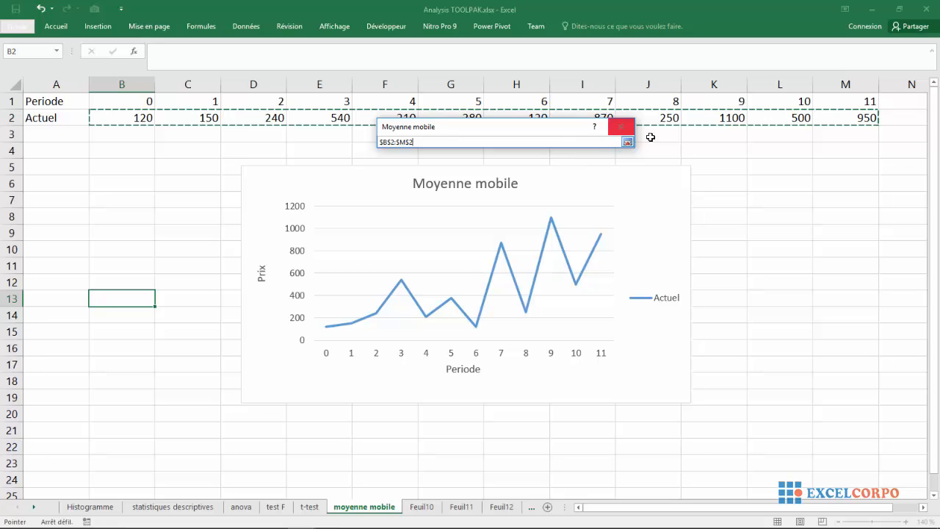
click(628, 142)
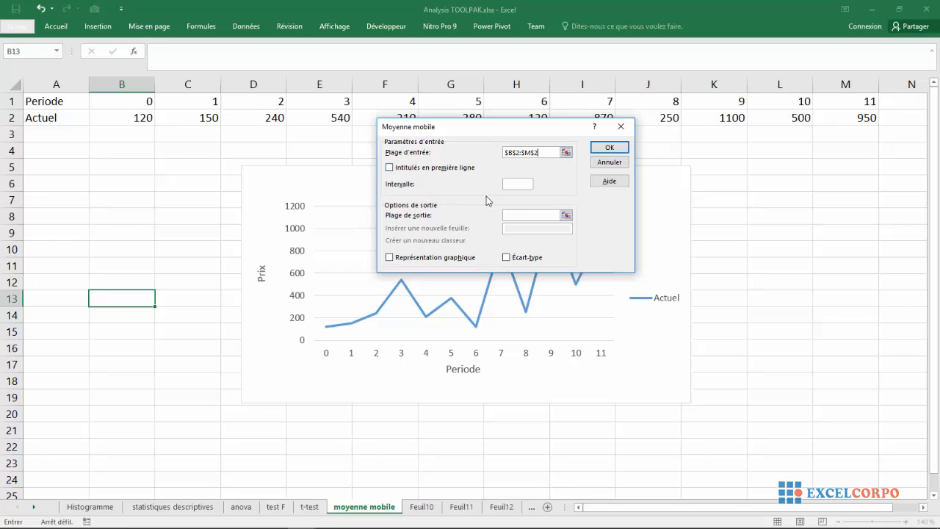
Run the moving average with an interval of 6 and the output range starting at cell B3
click(525, 184)
click(566, 215)
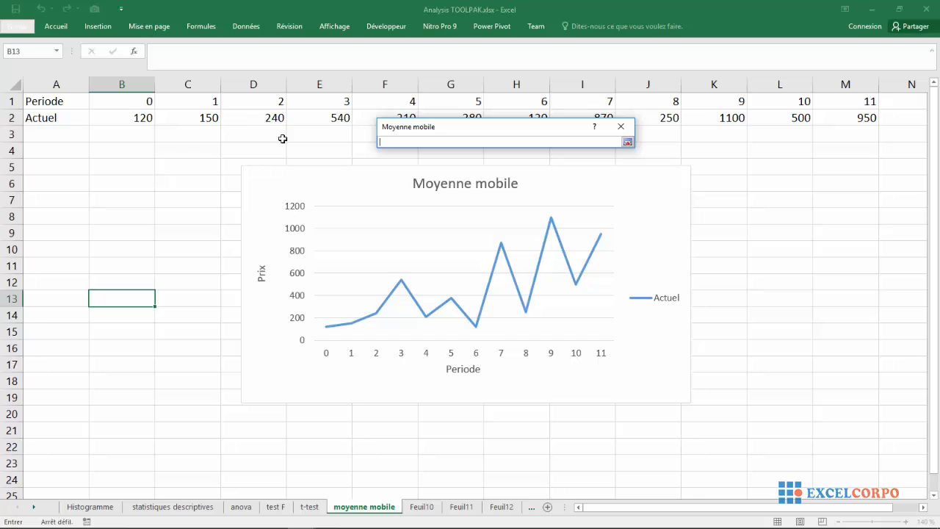
click(122, 138)
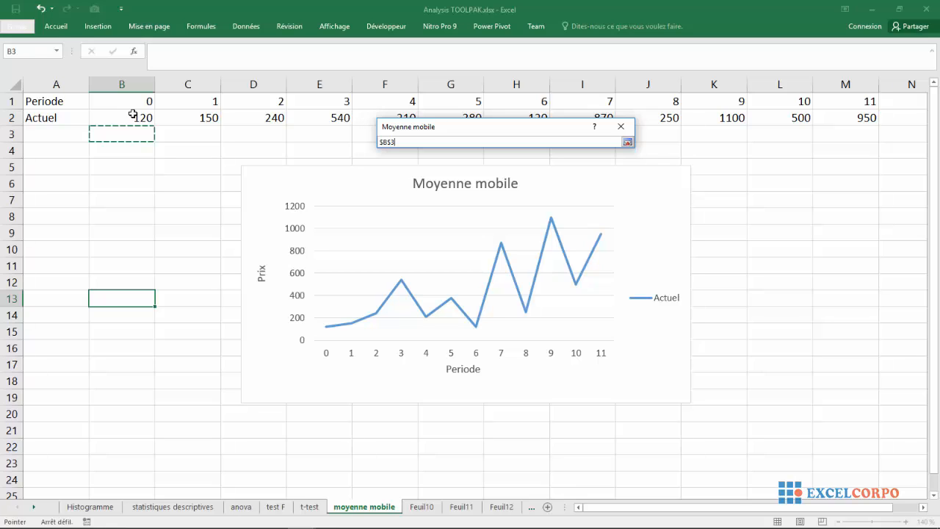
click(627, 143)
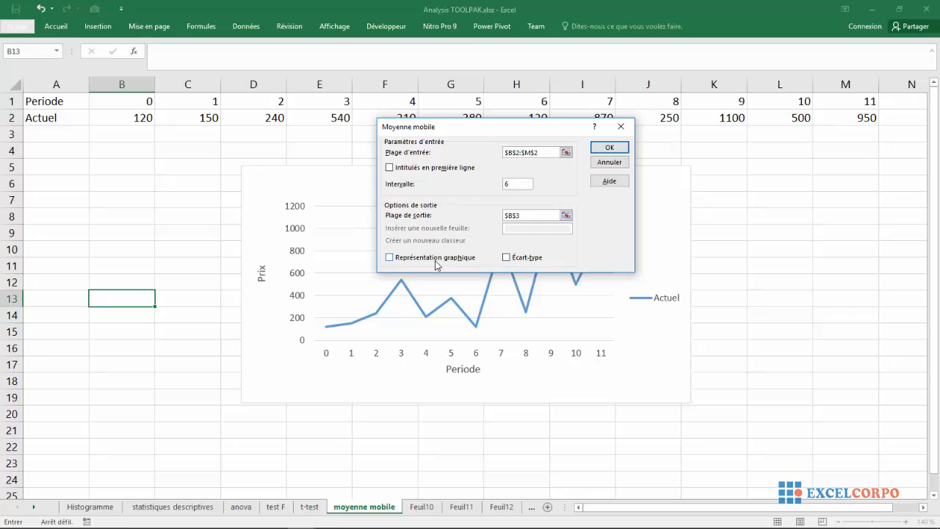
click(608, 150)
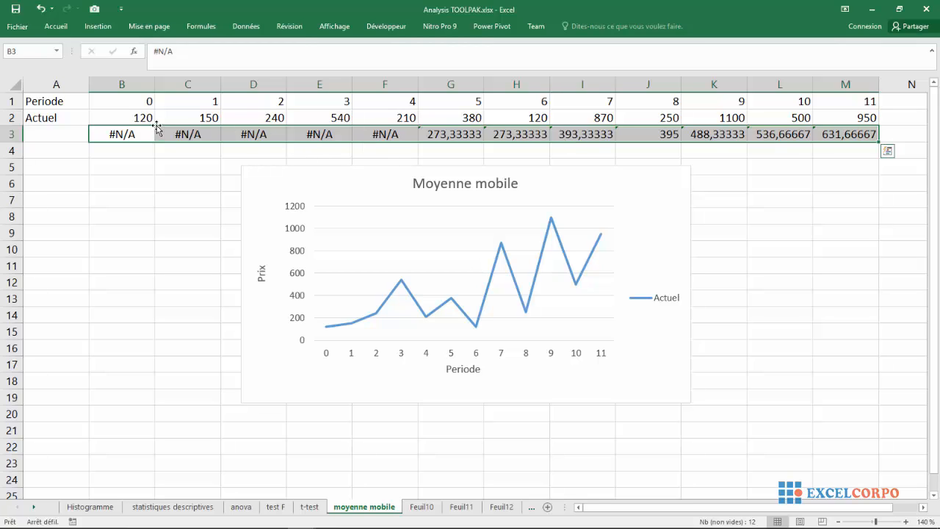
click(157, 155)
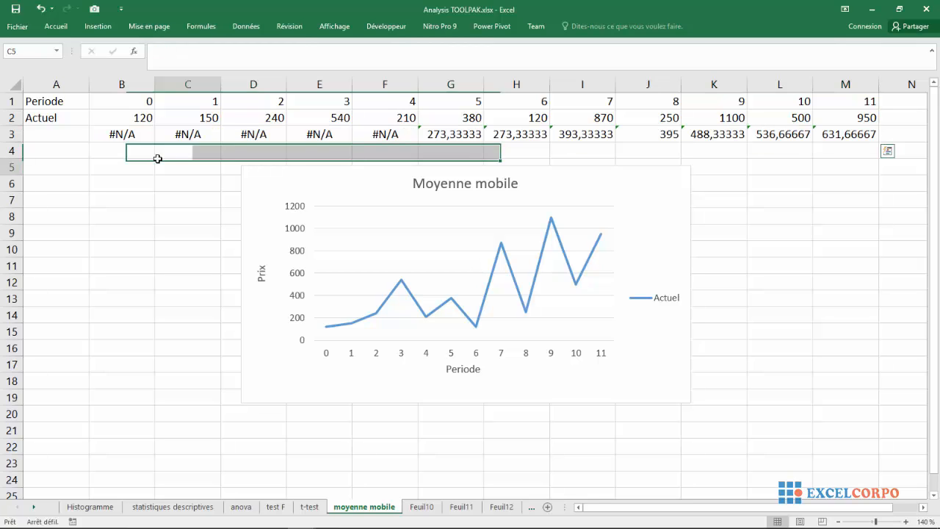
click(385, 133)
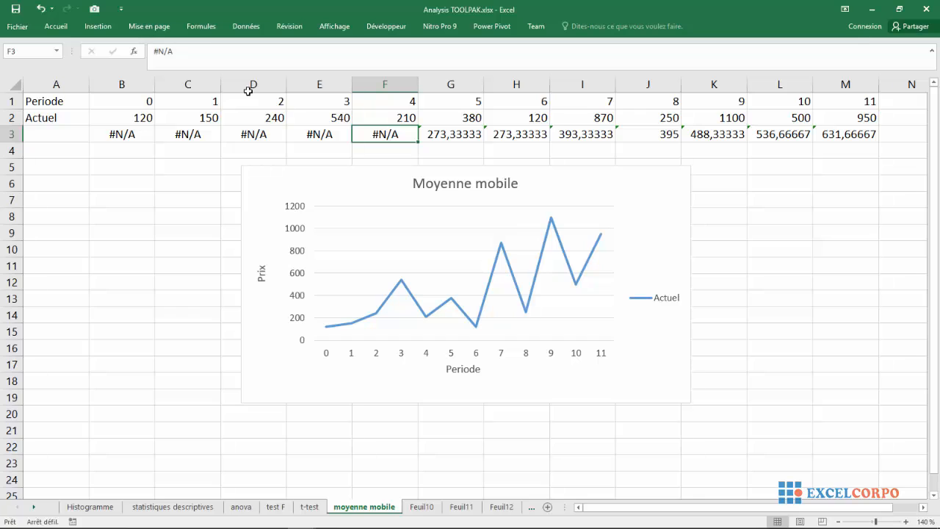
Examine the cell ranges averaged by the moving average formulas in G3, H3, I3 and M3, starting from the F3 result
click(171, 50)
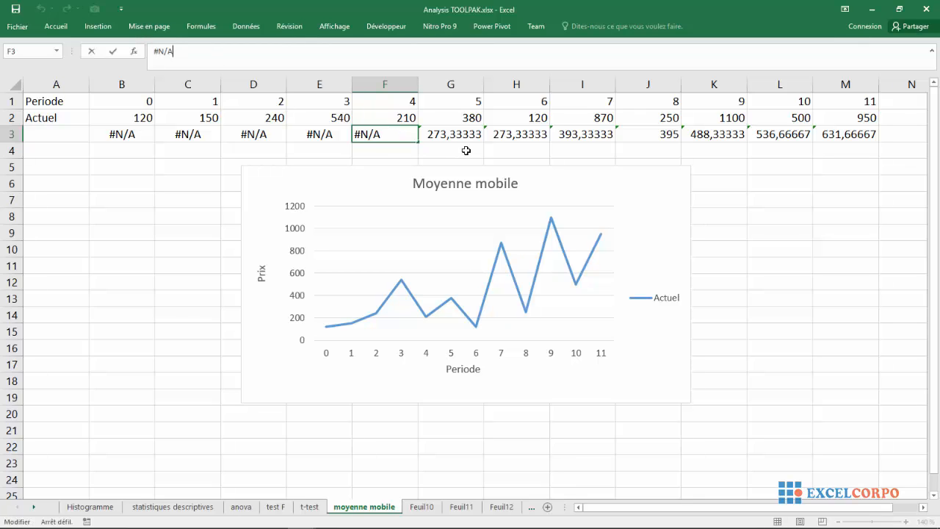
click(434, 134)
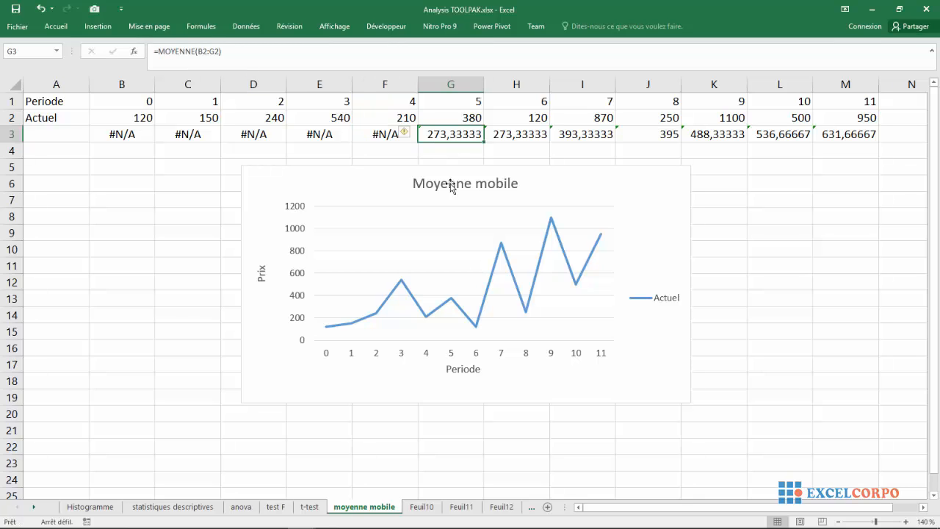
click(204, 50)
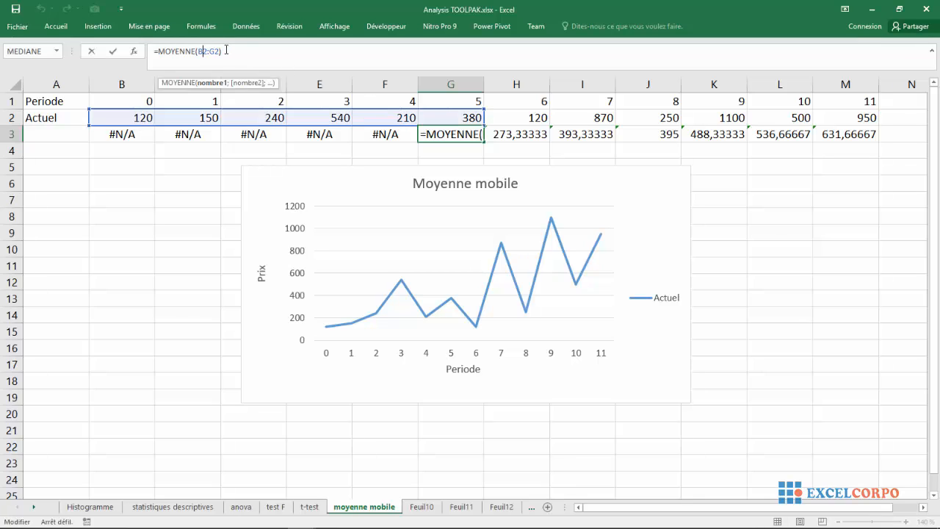
key(Return)
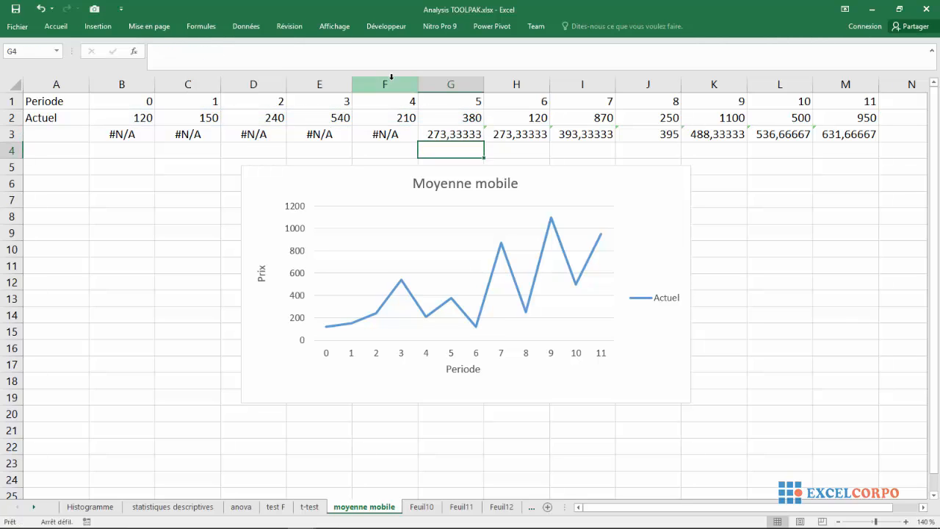
click(520, 136)
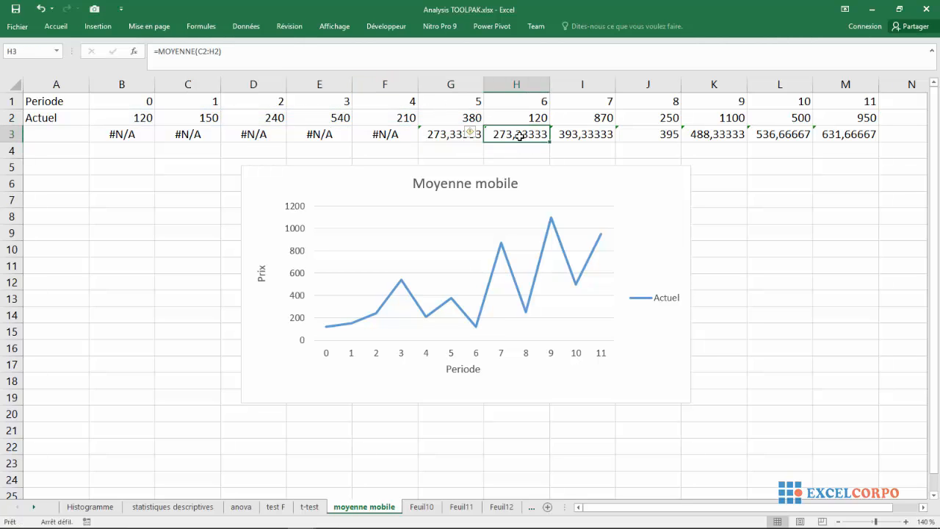
click(208, 50)
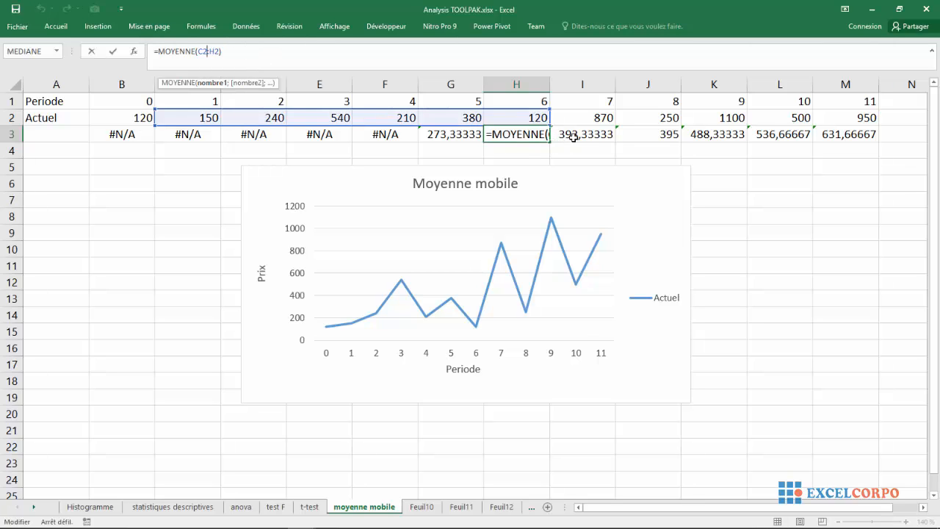
key(Tab)
click(205, 53)
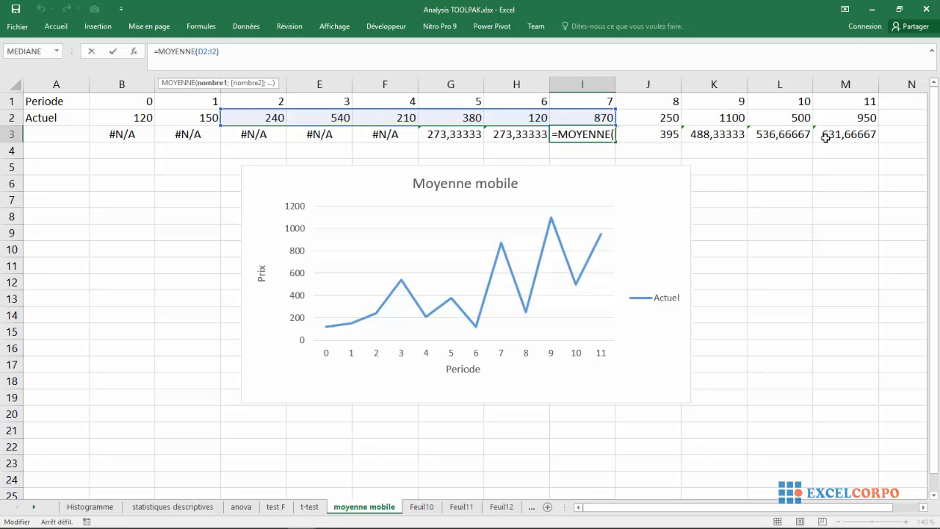
key(Return)
click(864, 132)
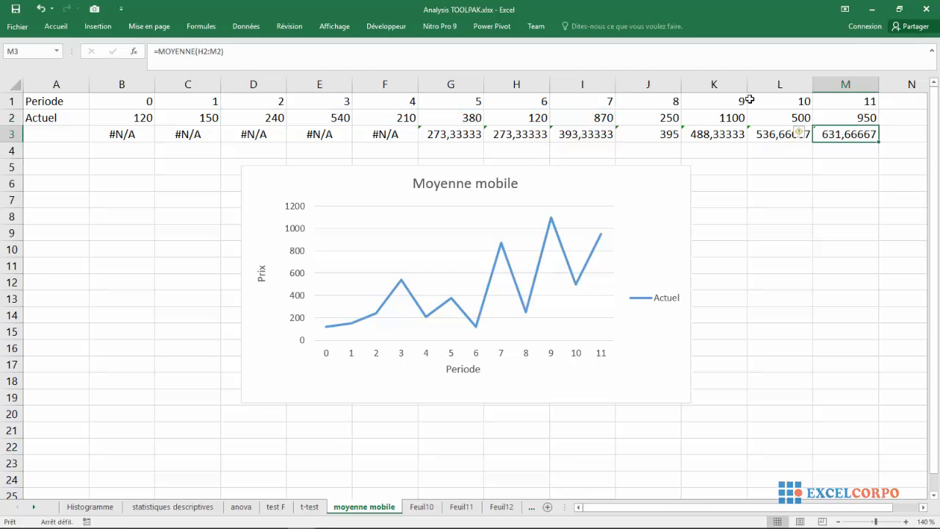
click(215, 54)
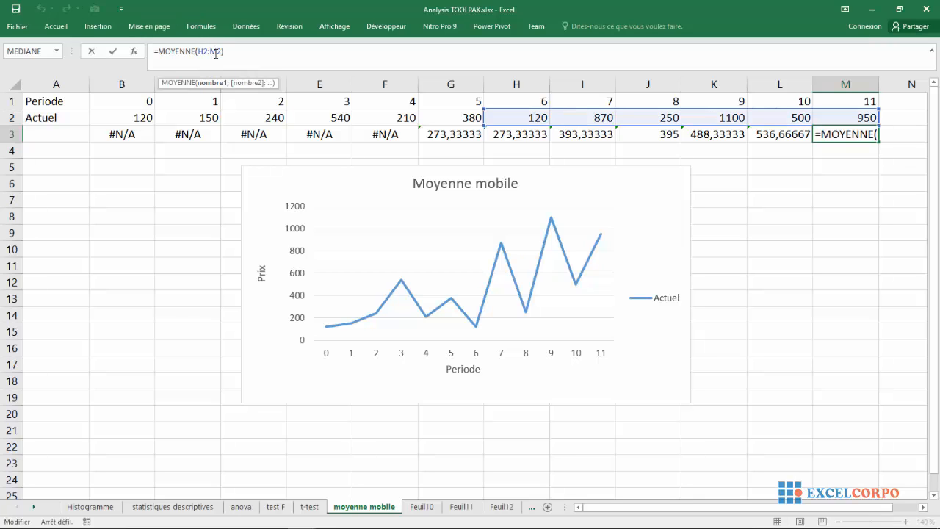
Check the moving average output cells one by one from B3 through G3
click(106, 138)
click(164, 136)
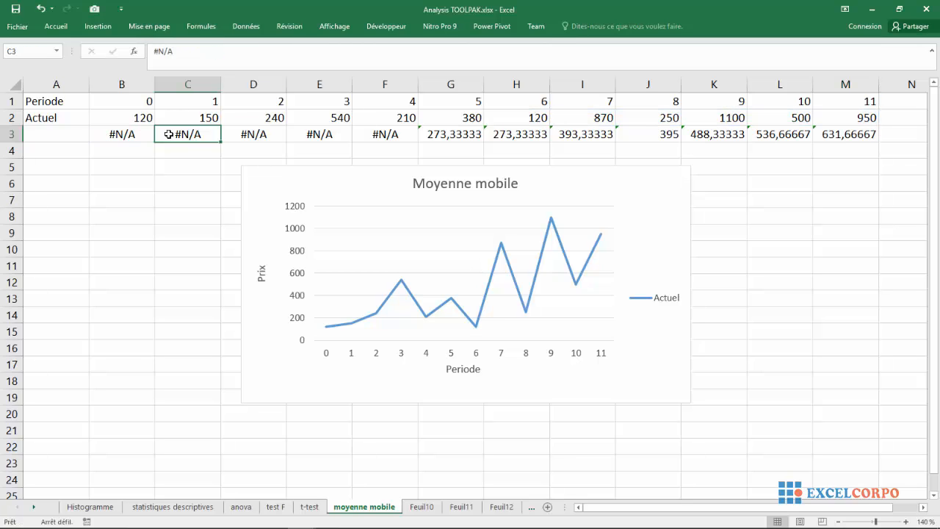
click(225, 141)
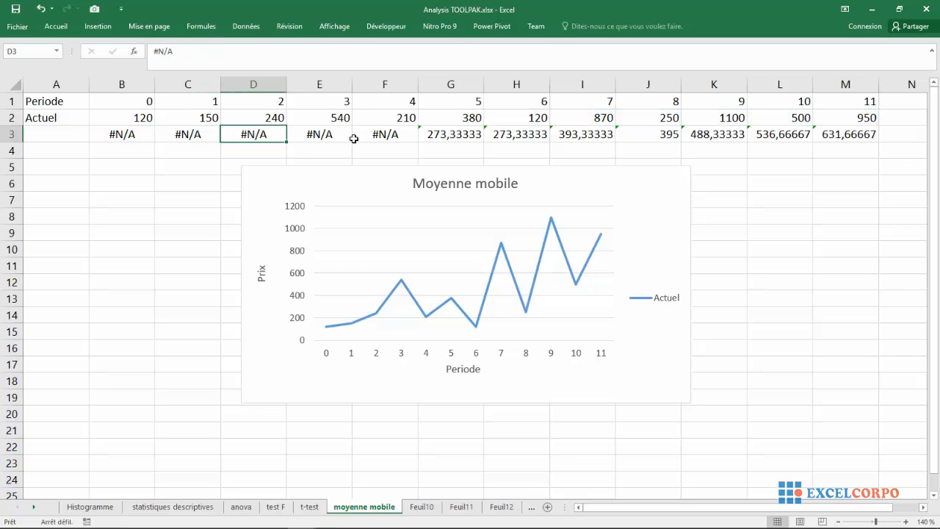
click(314, 134)
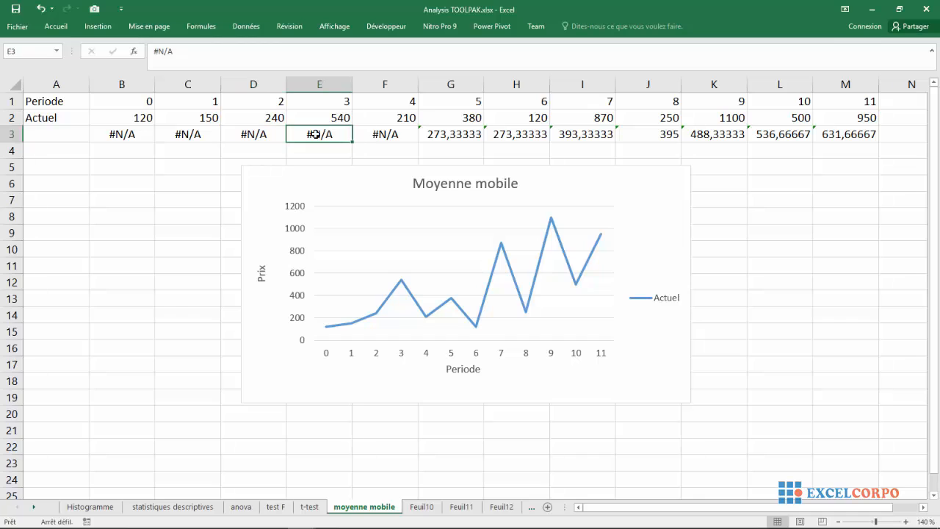
click(360, 135)
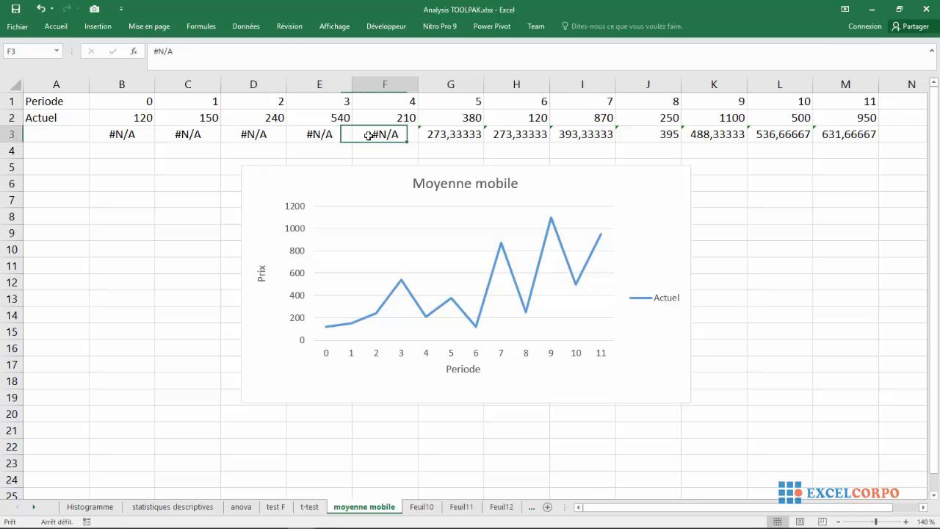
click(455, 135)
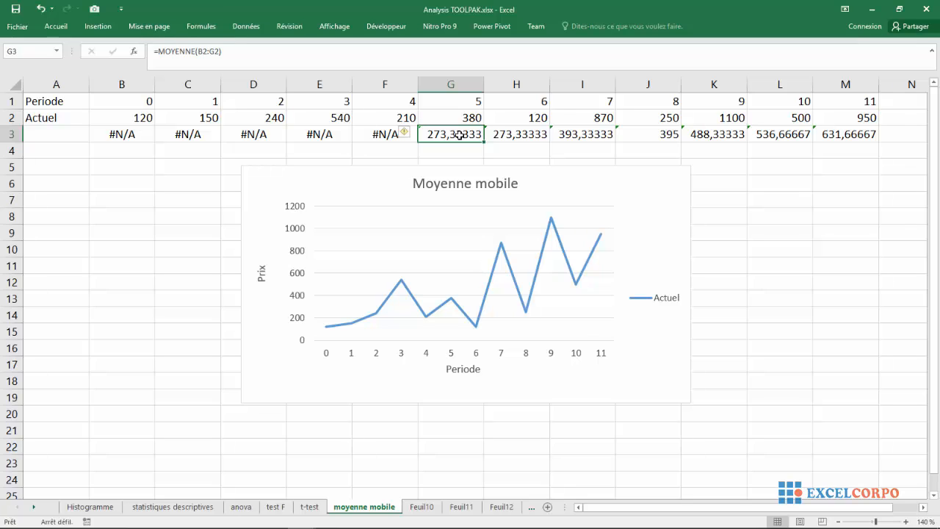
Extend the chart's data range to include the moving averages in row 3 and label that series intervalle=6 in cell A3
click(600, 267)
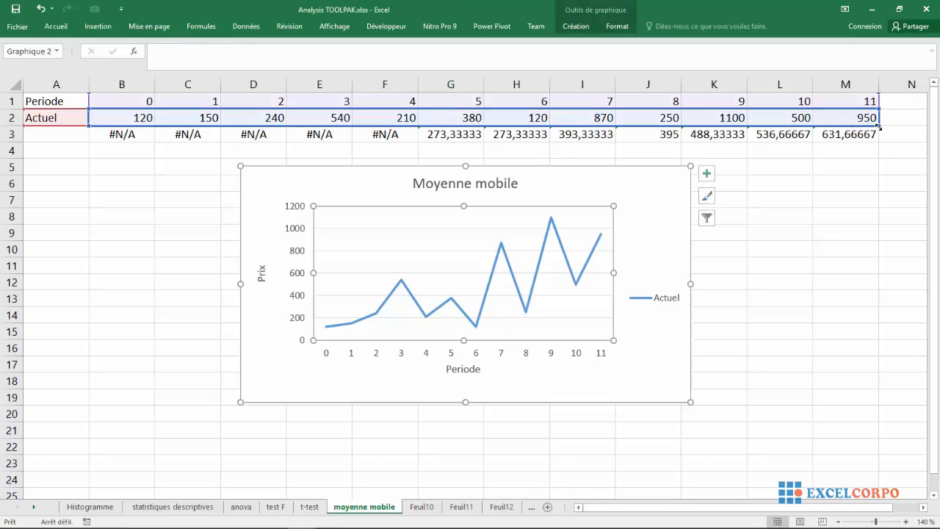
drag(879, 126, 879, 137)
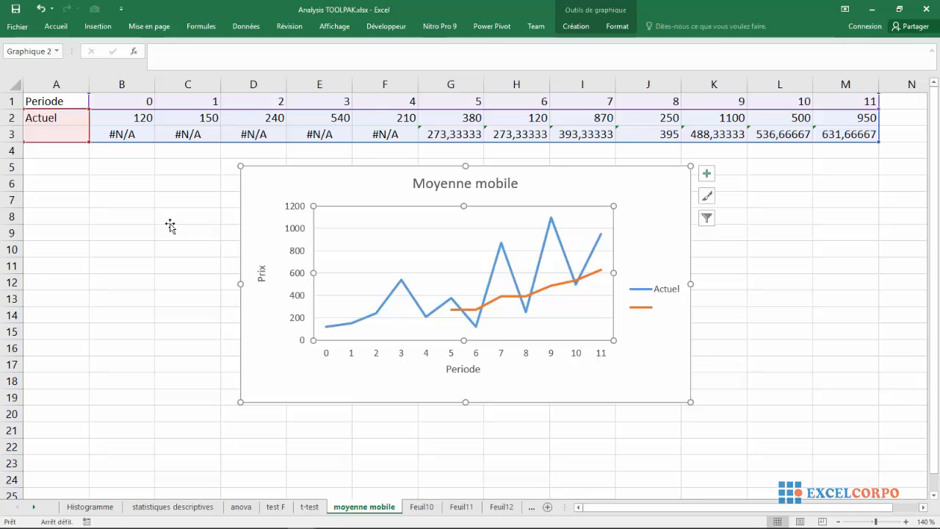
click(51, 137)
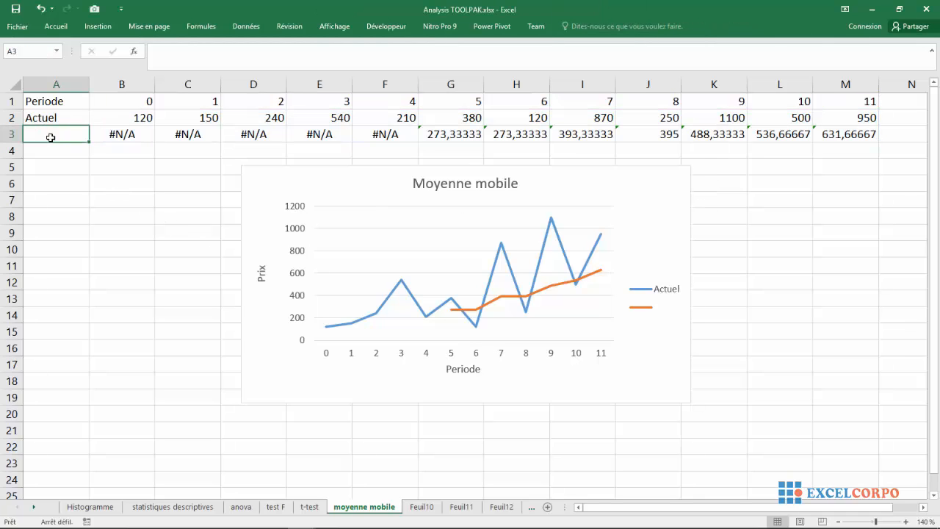
text(in)
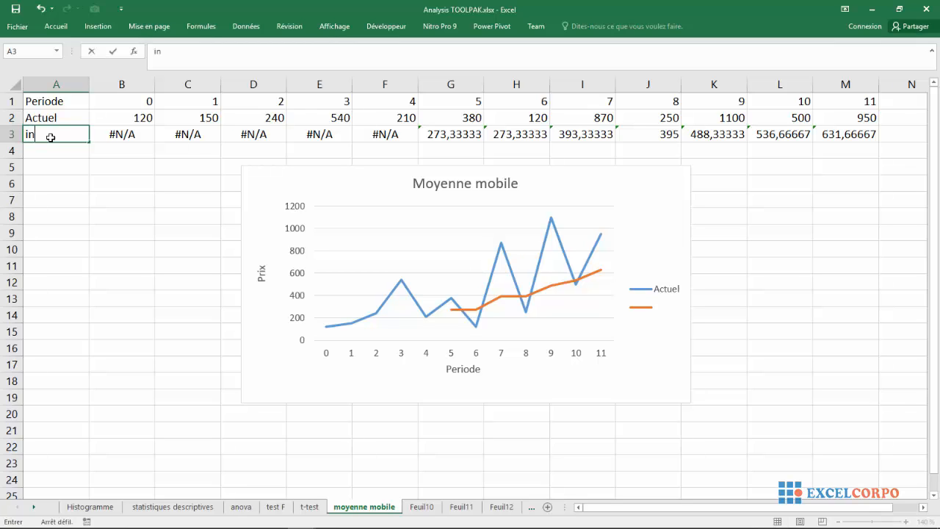
text(tervalle=6)
key(Return)
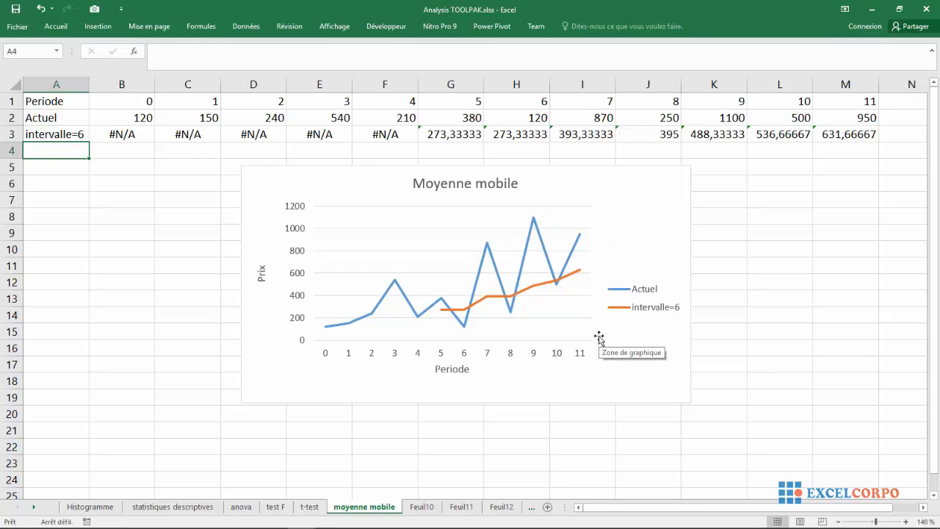
Compare the chart's intervalle=6 line with the Actuel line, checking the average in G3
click(203, 246)
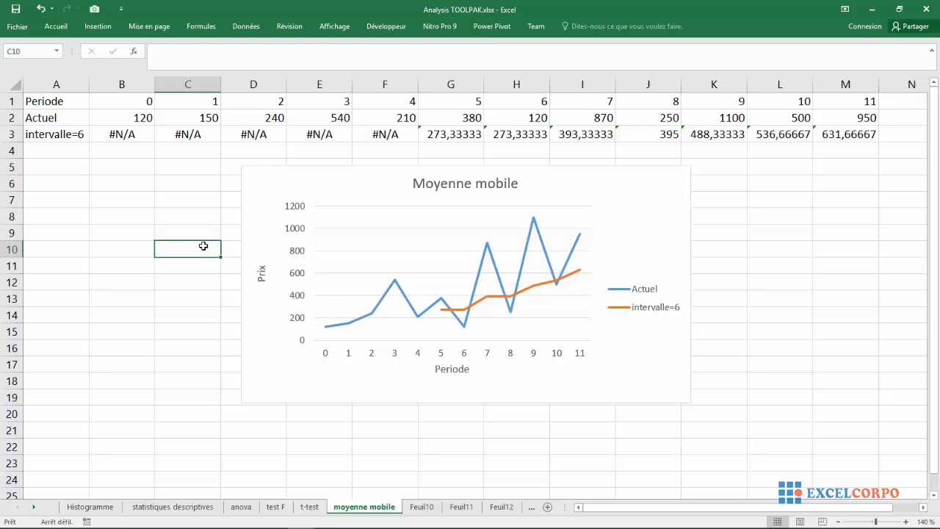
click(47, 137)
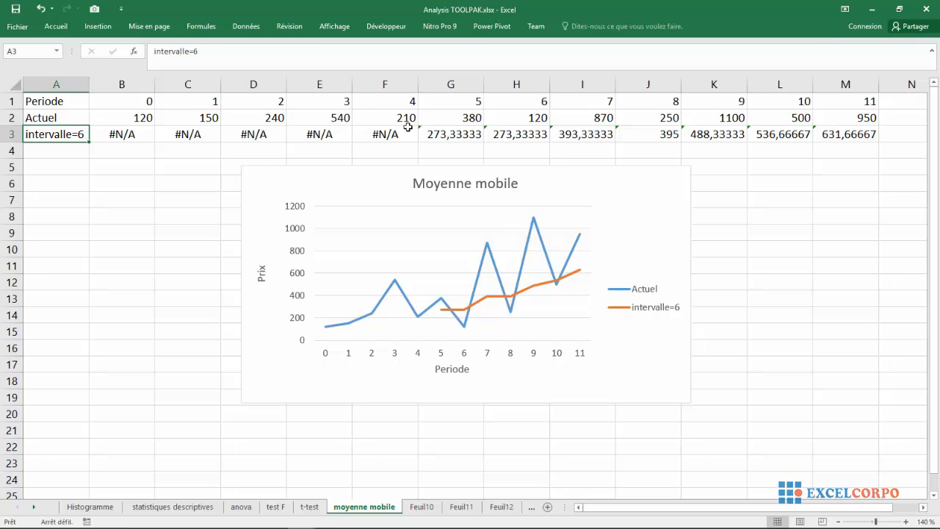
click(456, 134)
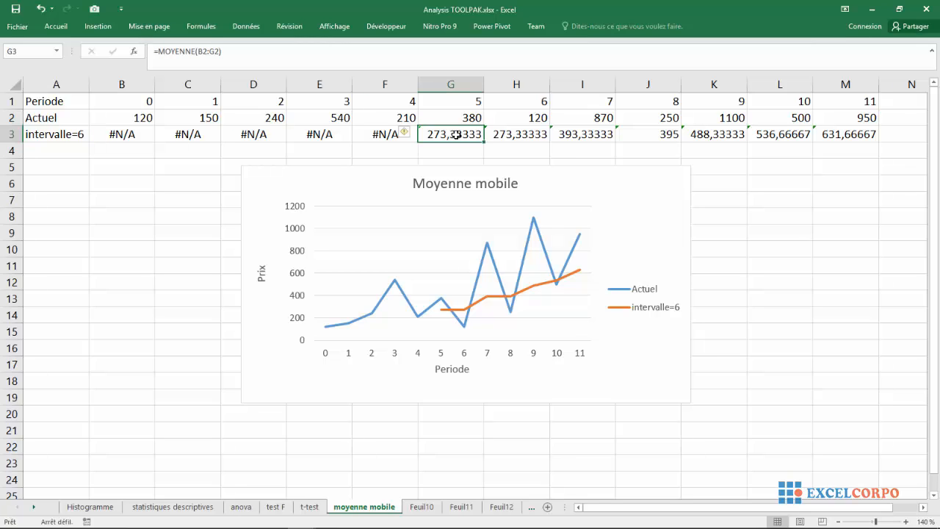
mouse_move(556, 288)
Rerun the Moyenne mobile analysis on B2:M2 with an interval of 4, replacing the existing output that starts at cell B3
click(246, 27)
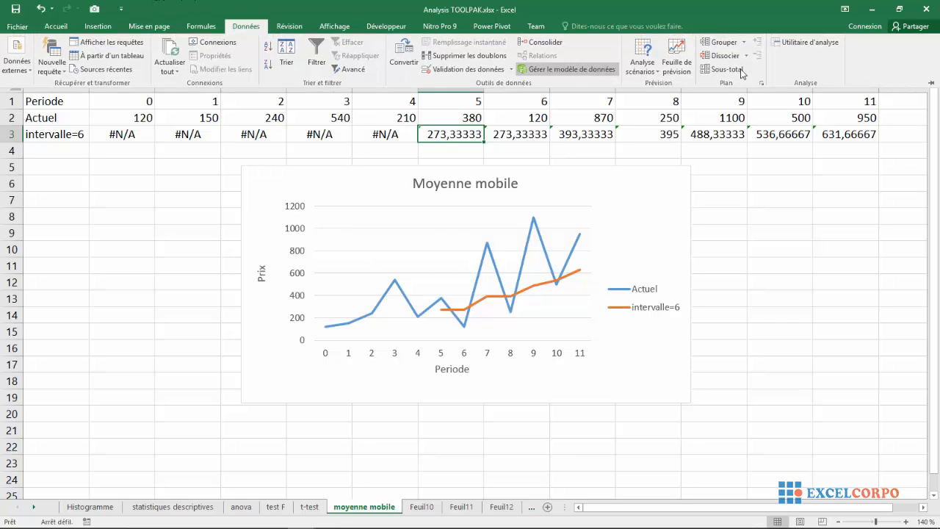
click(793, 43)
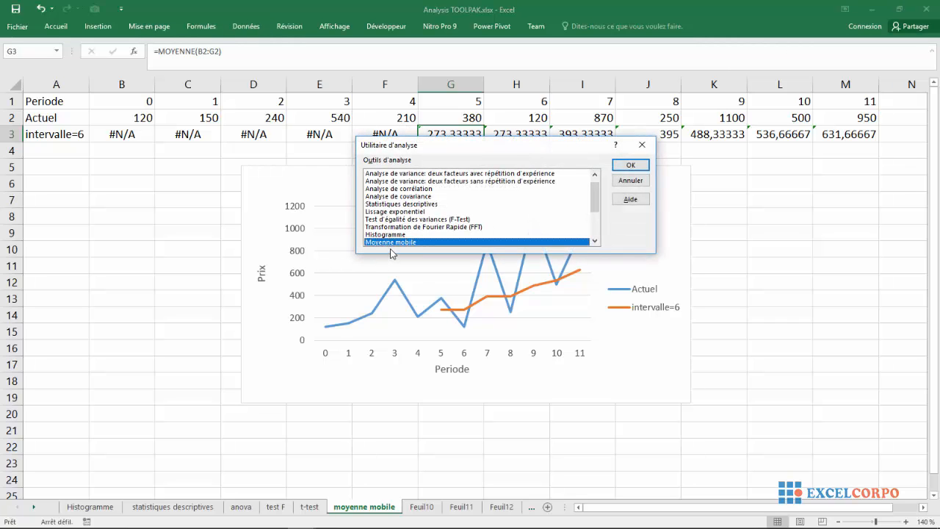
click(641, 167)
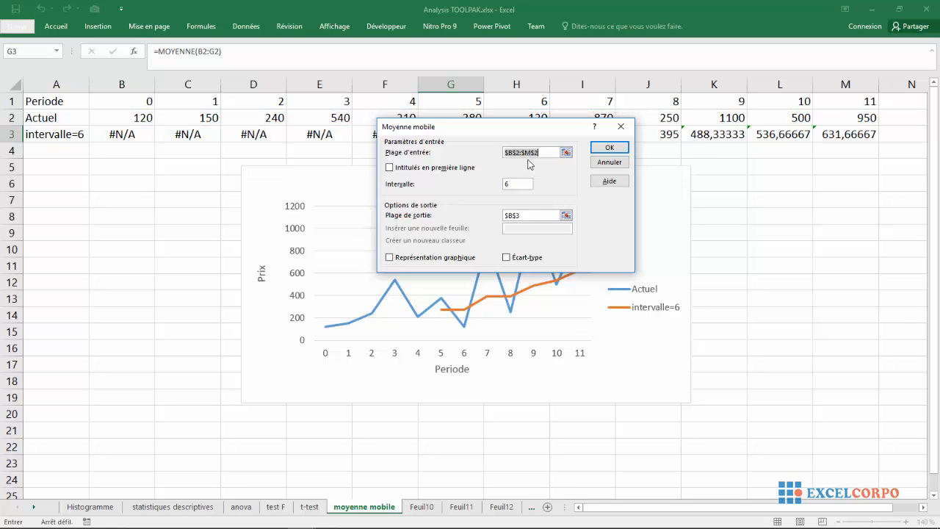
click(541, 152)
key(BackSpace)
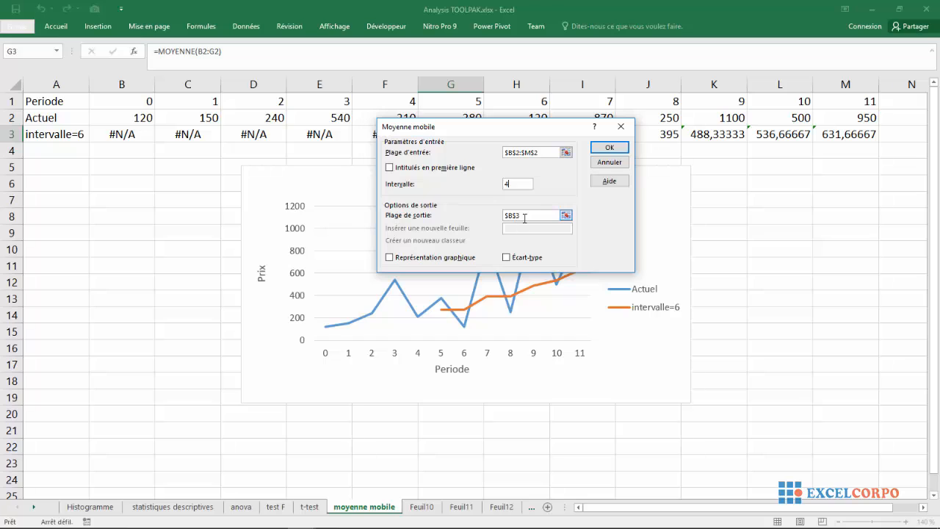
click(566, 215)
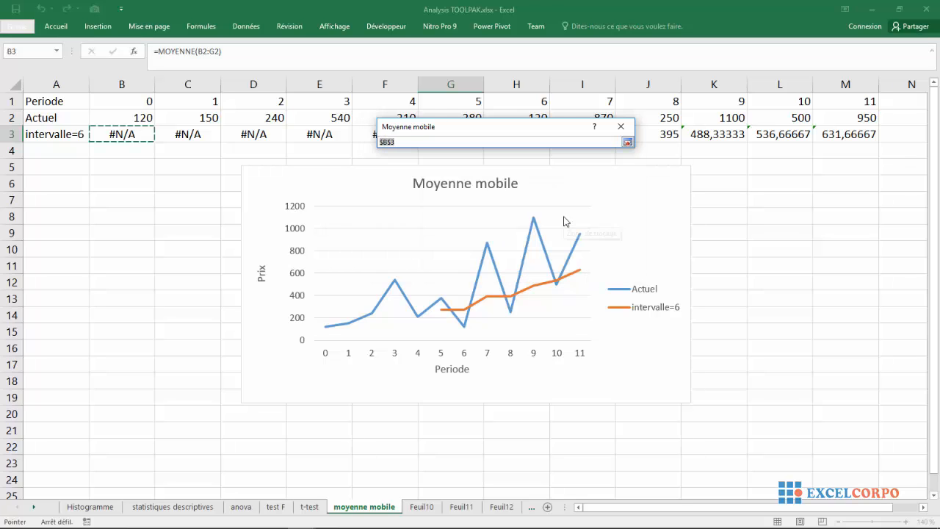
click(630, 144)
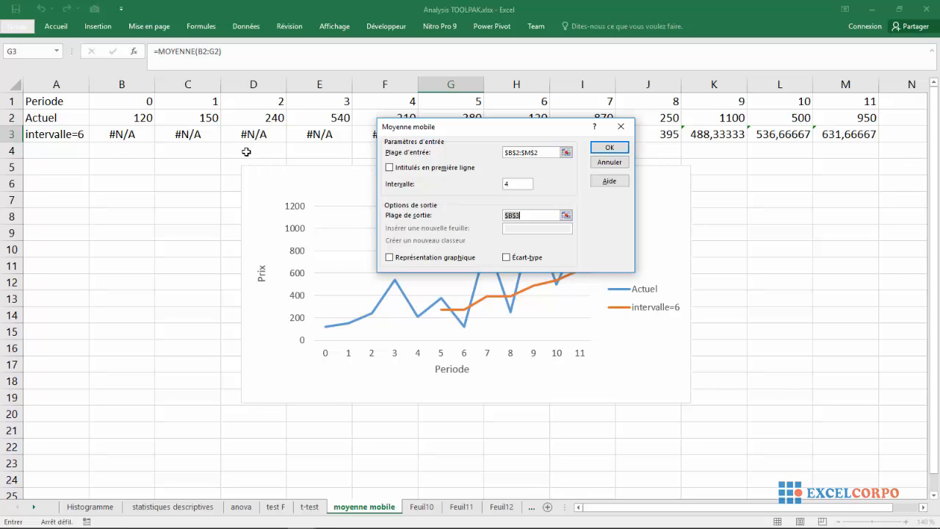
click(619, 154)
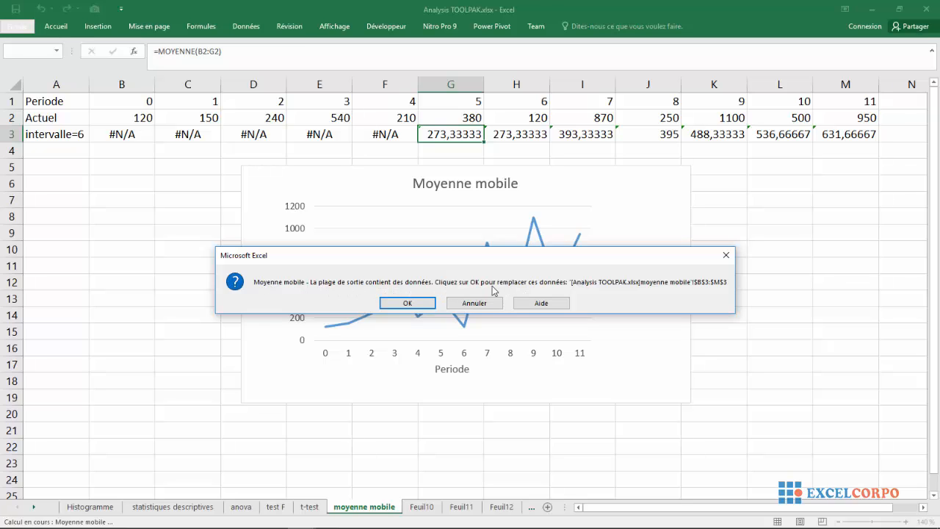
click(409, 303)
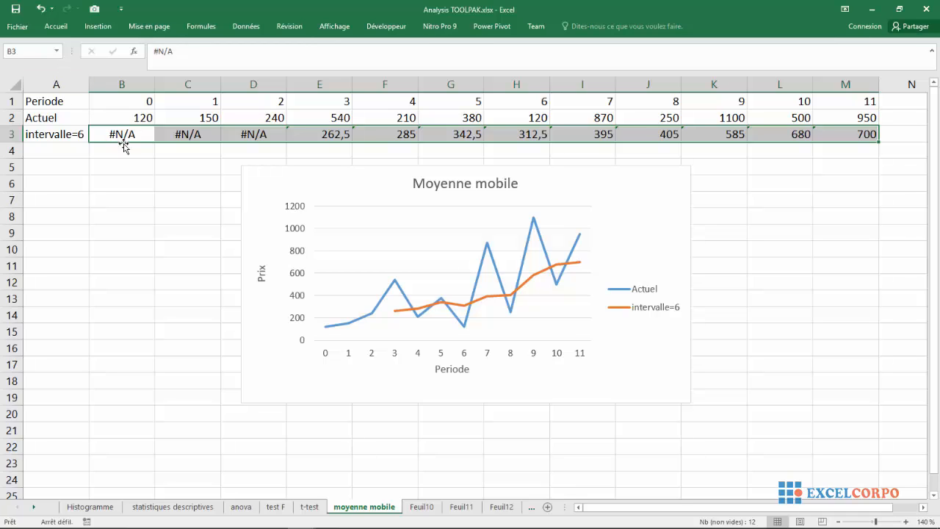
click(41, 11)
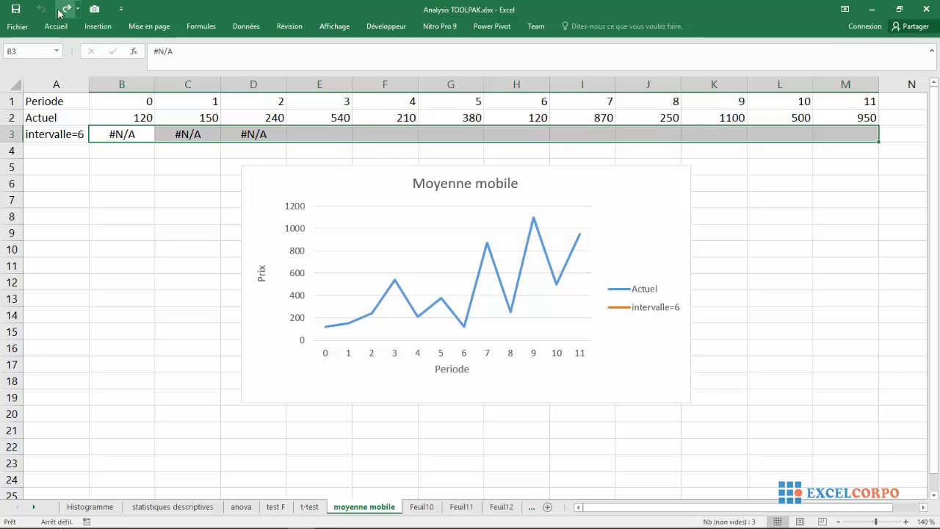
click(65, 9)
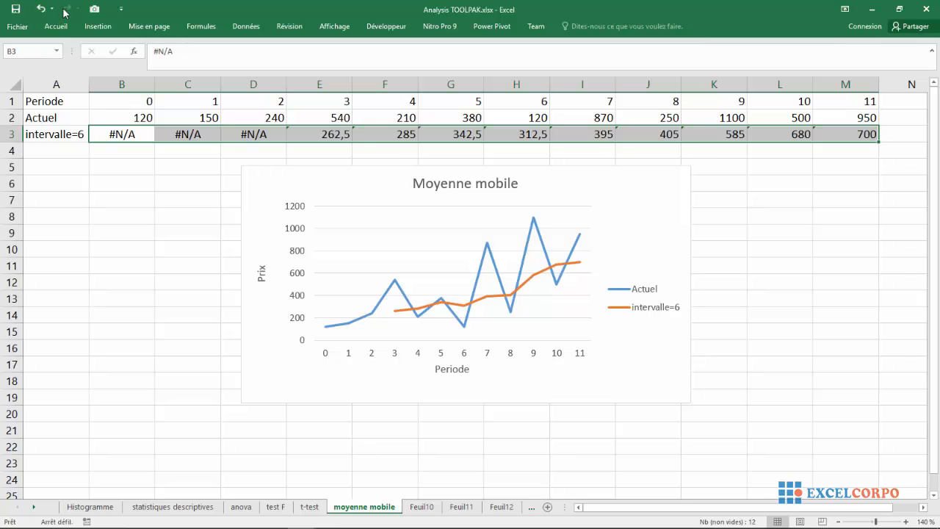
Change the series label in cell A3 to intervalle=4
click(73, 132)
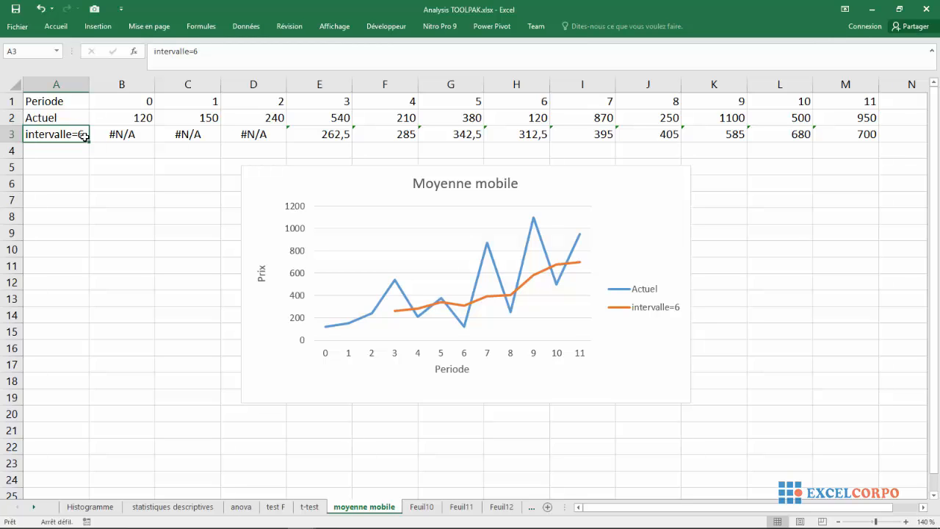
double_click(85, 136)
key(BackSpace)
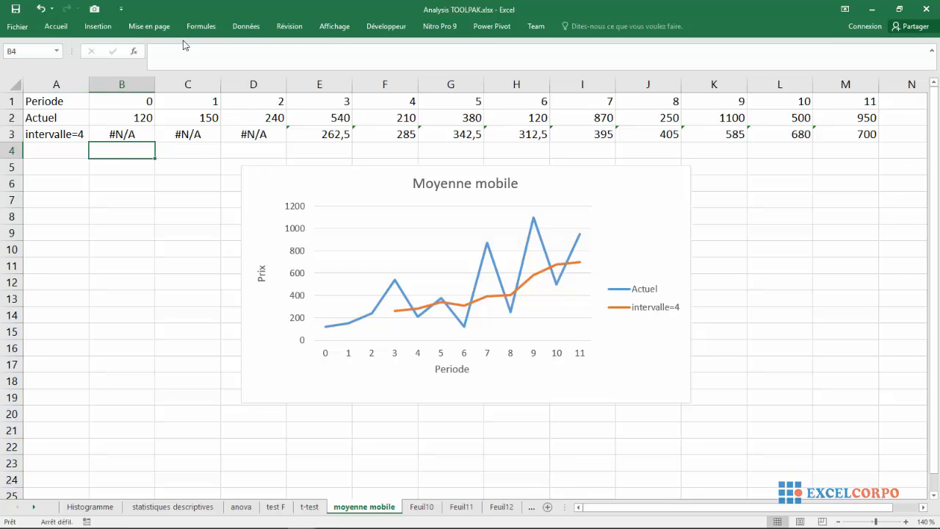
Rerun the Moyenne mobile analysis on B2:M2 with an interval of 2, replacing the existing output that starts at cell B3
click(246, 26)
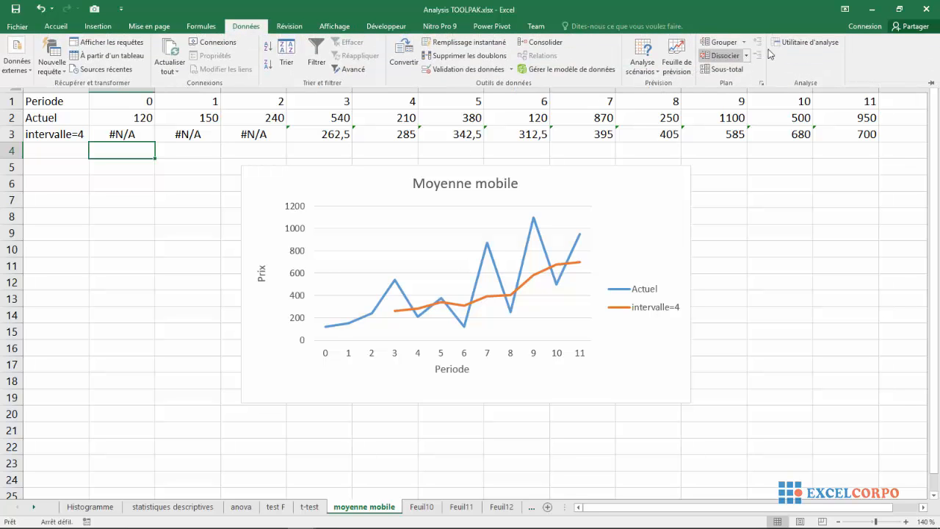
click(801, 47)
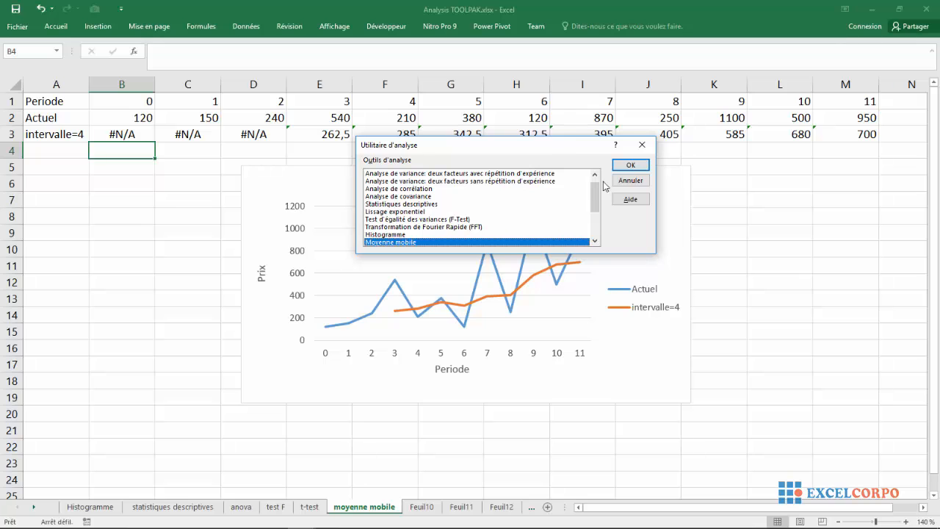
click(624, 165)
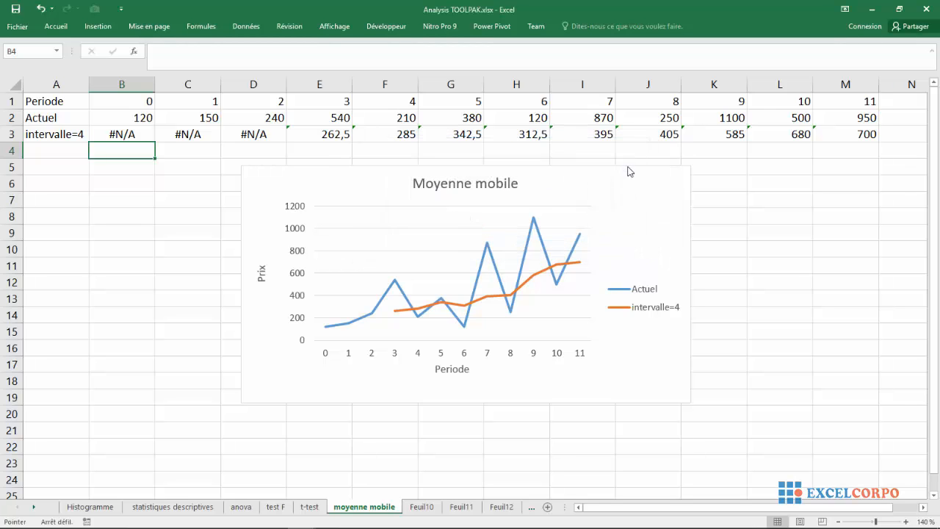
click(517, 184)
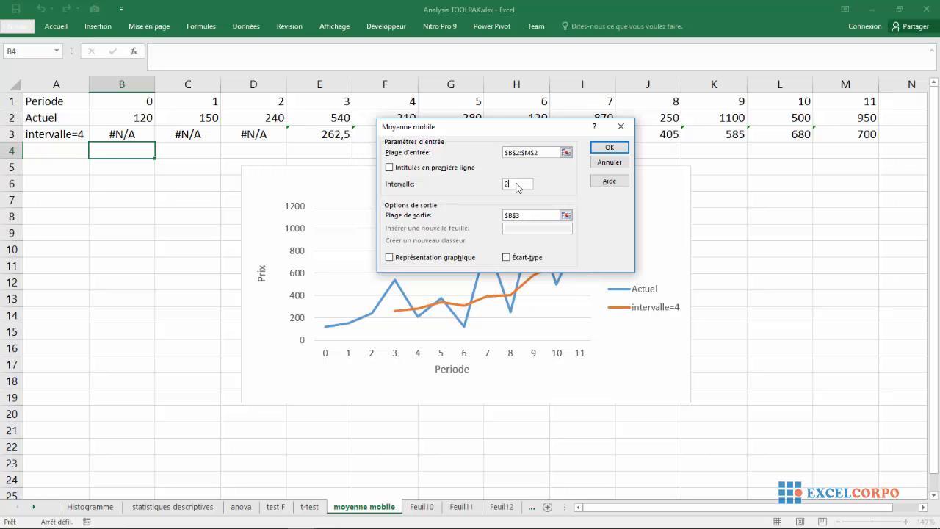
text(2)
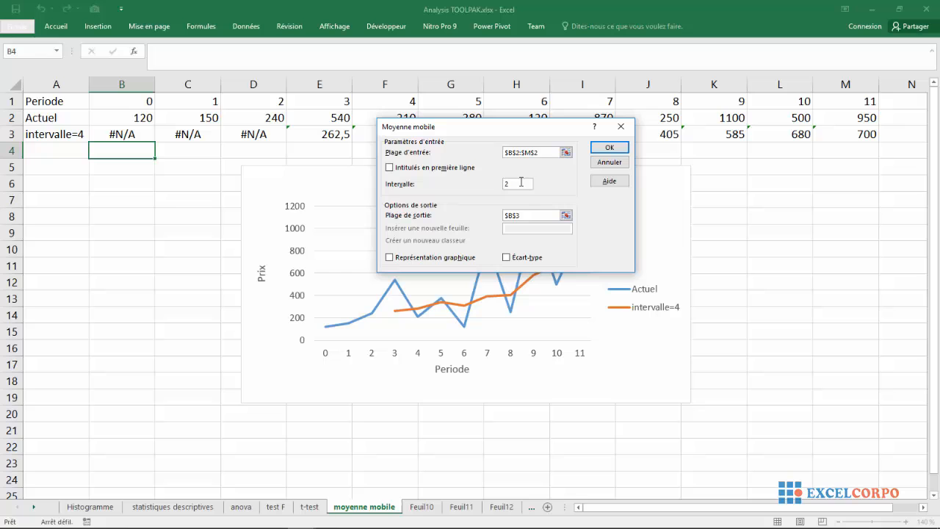
click(609, 148)
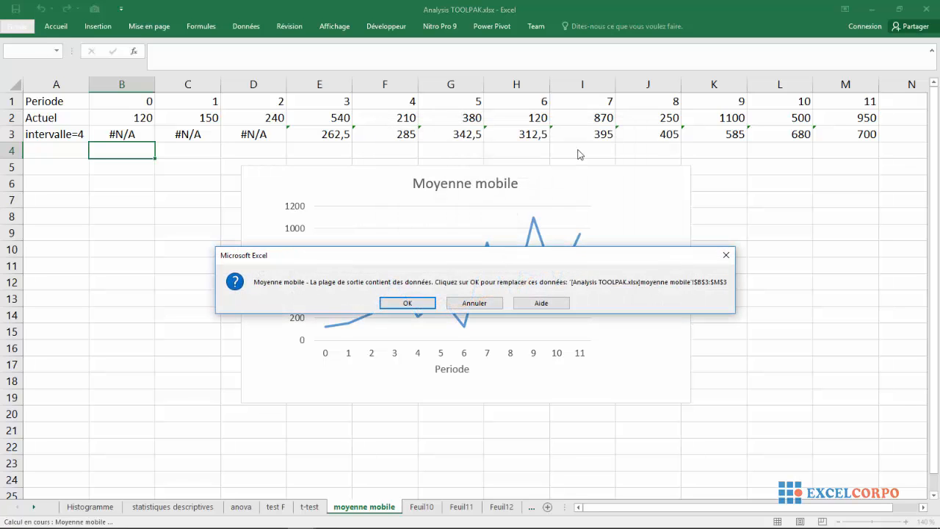
click(421, 304)
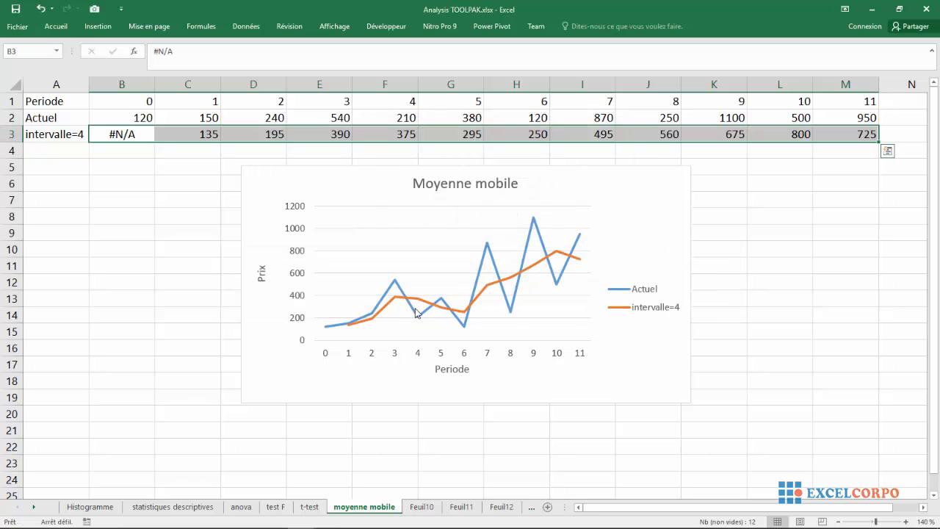
Change the series label in cell A3 to intervalle=2
click(80, 133)
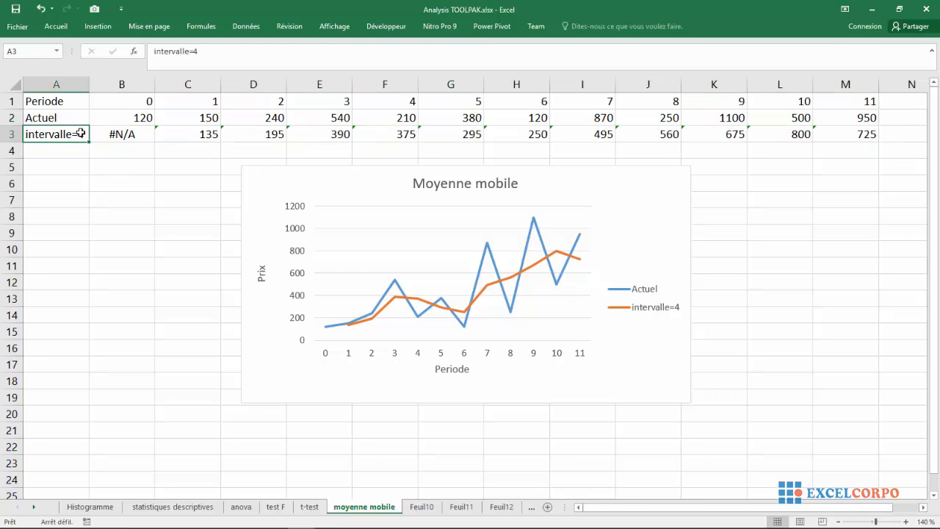
click(212, 51)
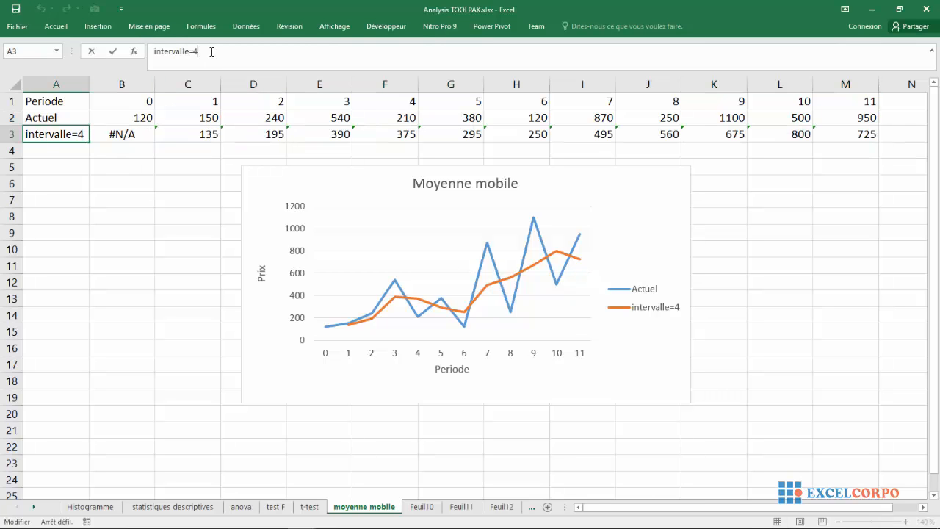
text(2)
key(Return)
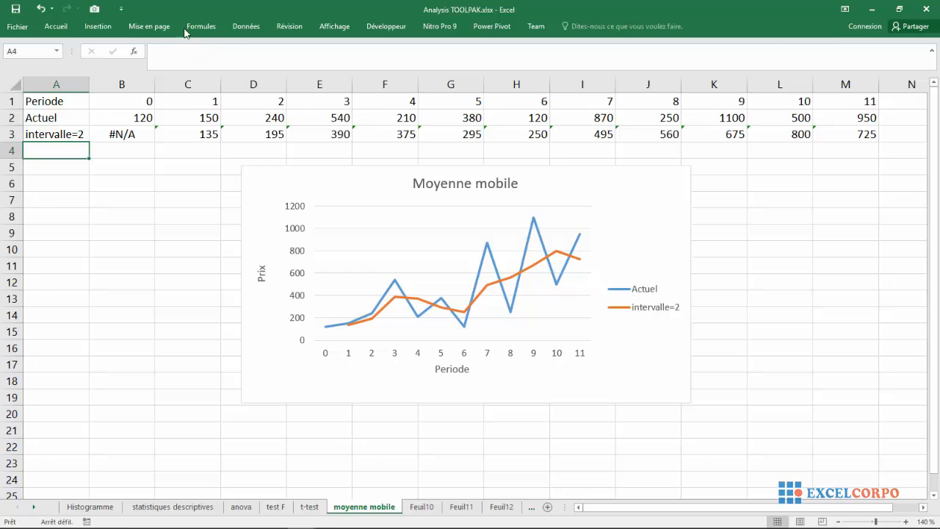
Run the Moyenne mobile analysis on B2:M2 with an interval of 4 and output the results starting at cell B4
click(234, 30)
click(805, 43)
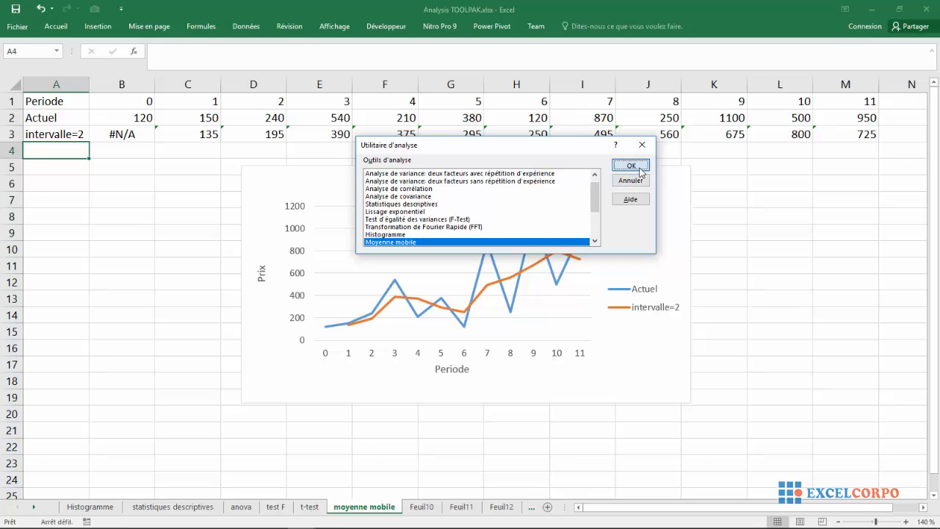
click(628, 164)
click(523, 183)
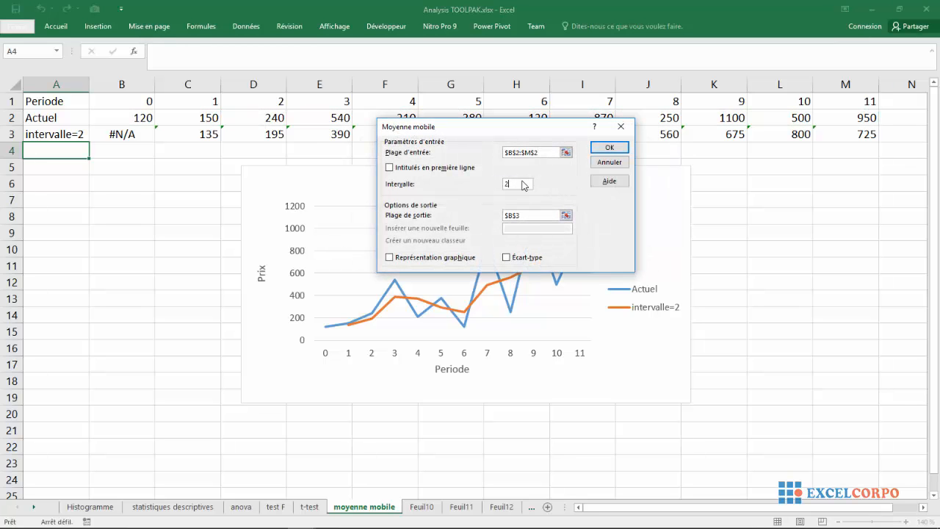
text(4)
click(565, 215)
click(147, 153)
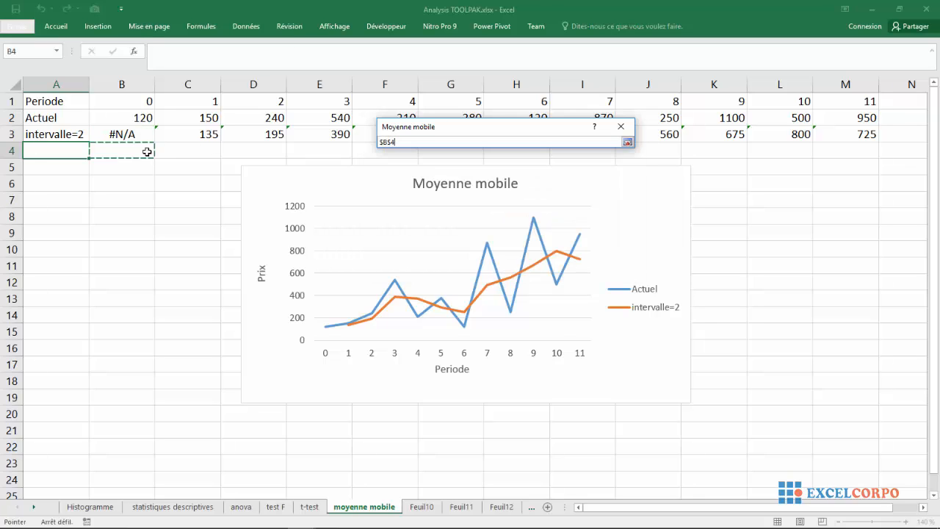
click(627, 142)
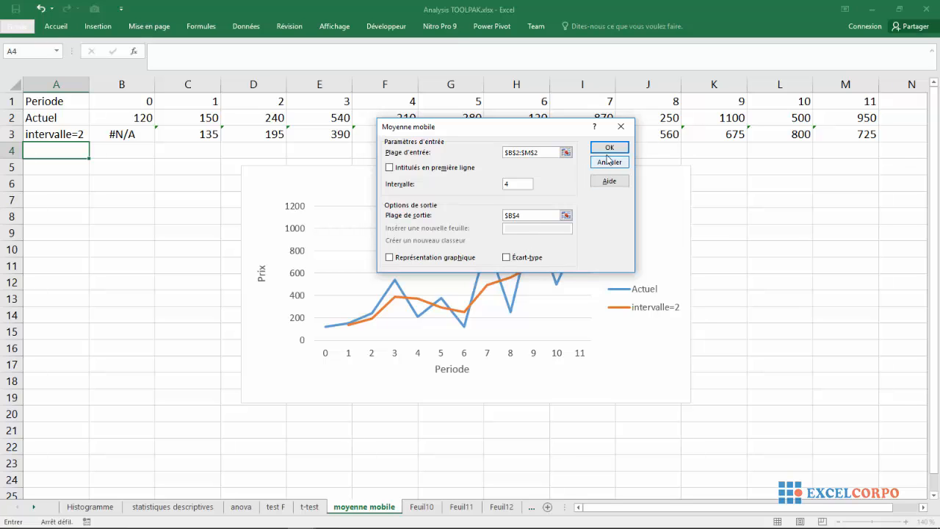
click(609, 147)
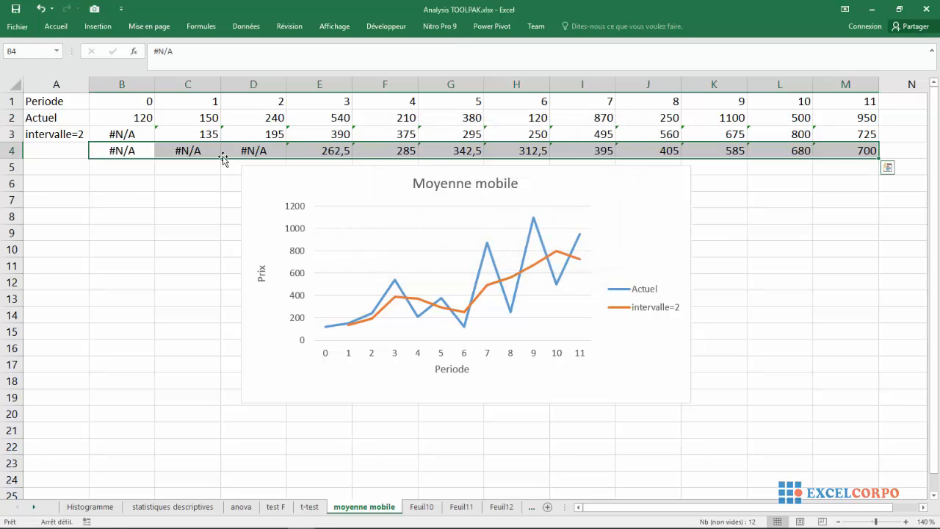
Label the row of interval-4 averages intervalla=4 in cell A4
click(45, 147)
text(inter)
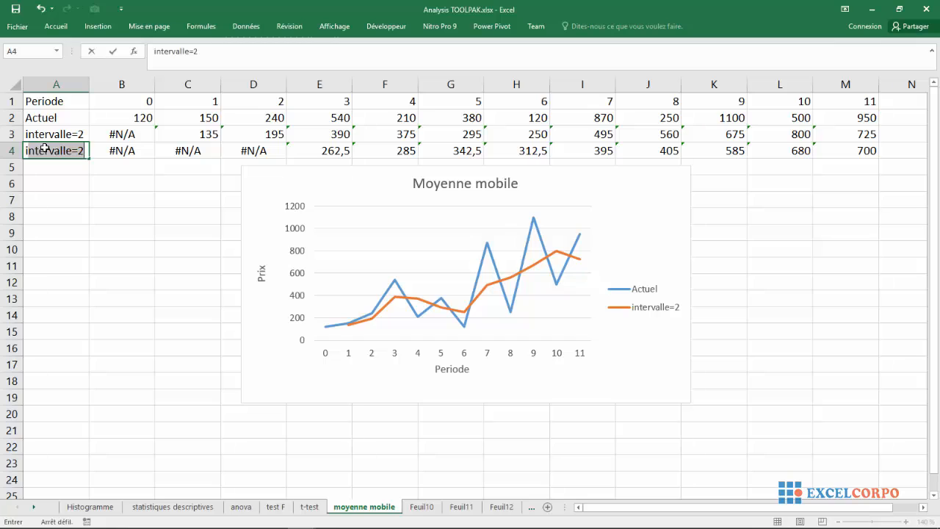
text(valla)
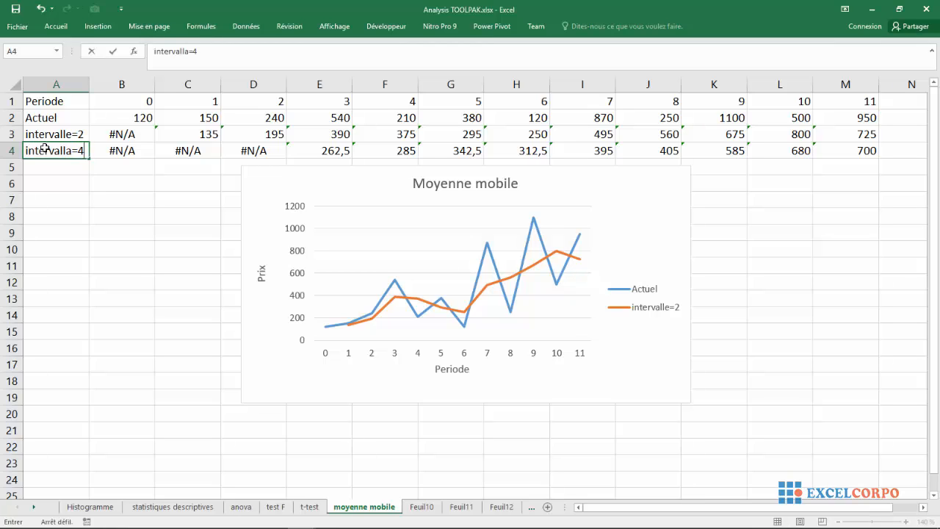
key(Return)
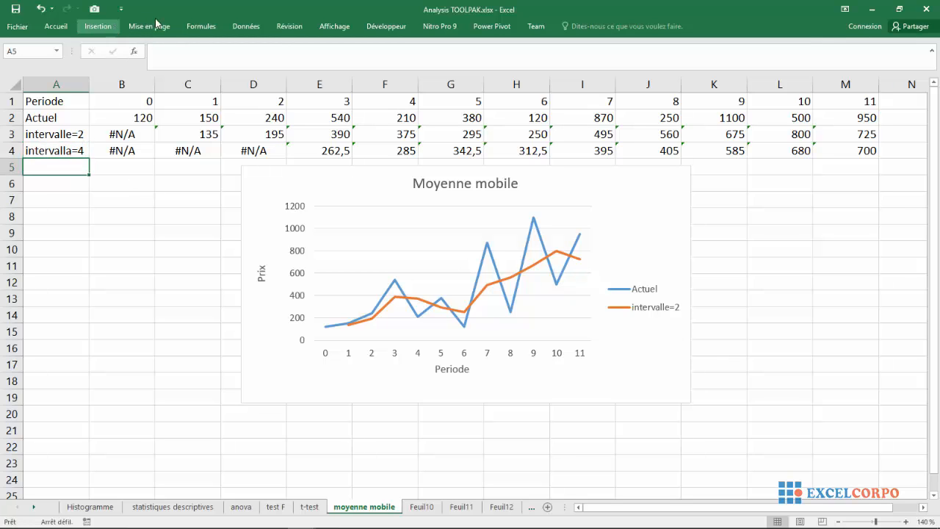
Run the Moyenne mobile analysis on B2:M2 with an interval of 6 and output the results starting at cell B5
click(237, 28)
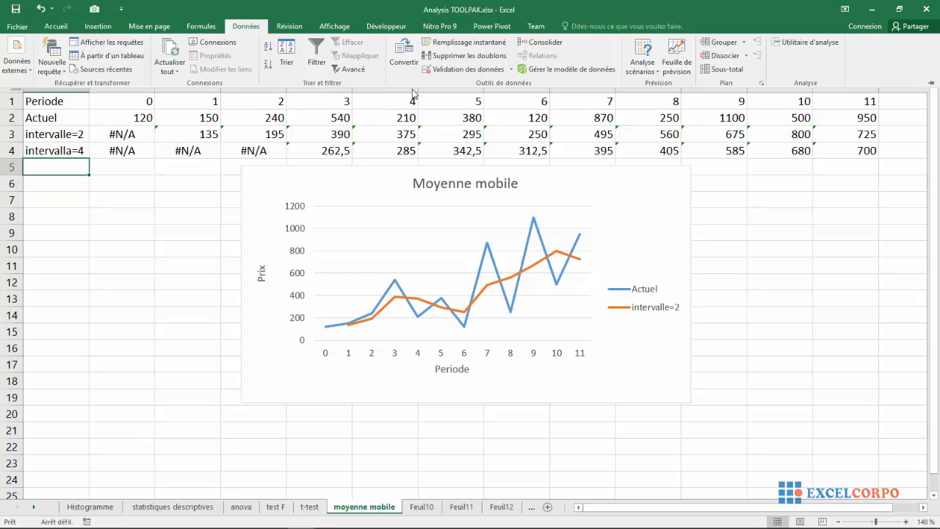
click(807, 42)
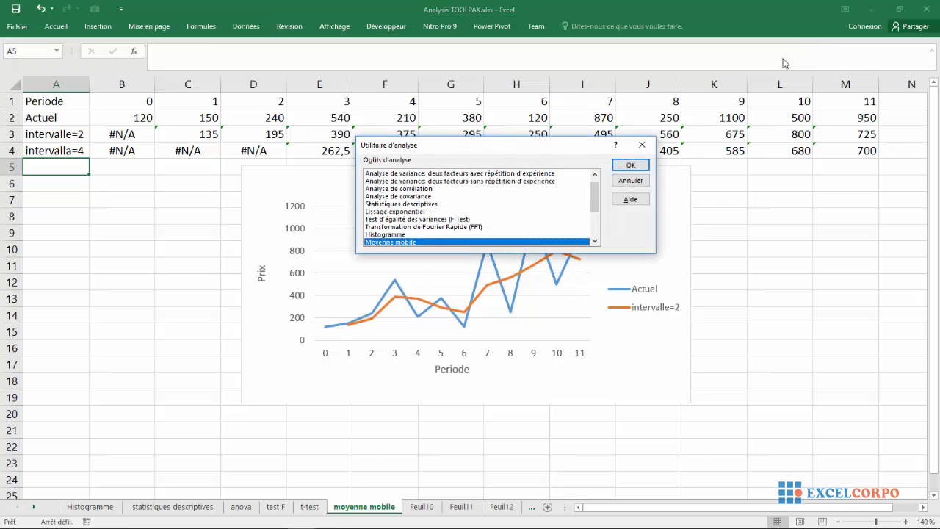
click(630, 165)
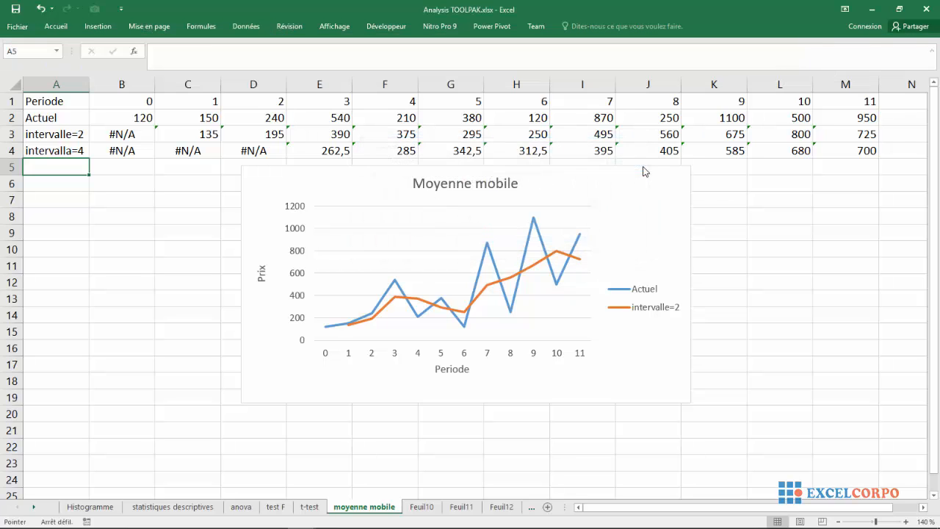
click(520, 184)
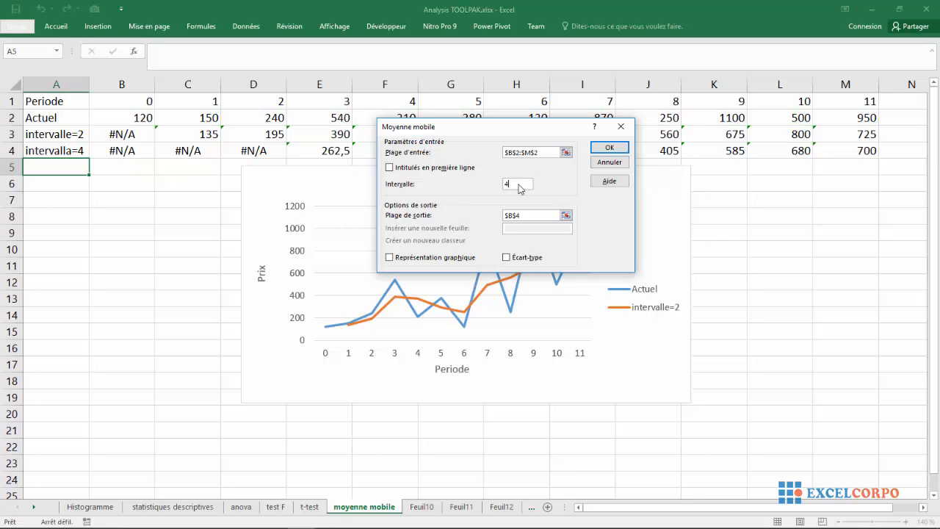
text(6)
click(566, 215)
click(103, 167)
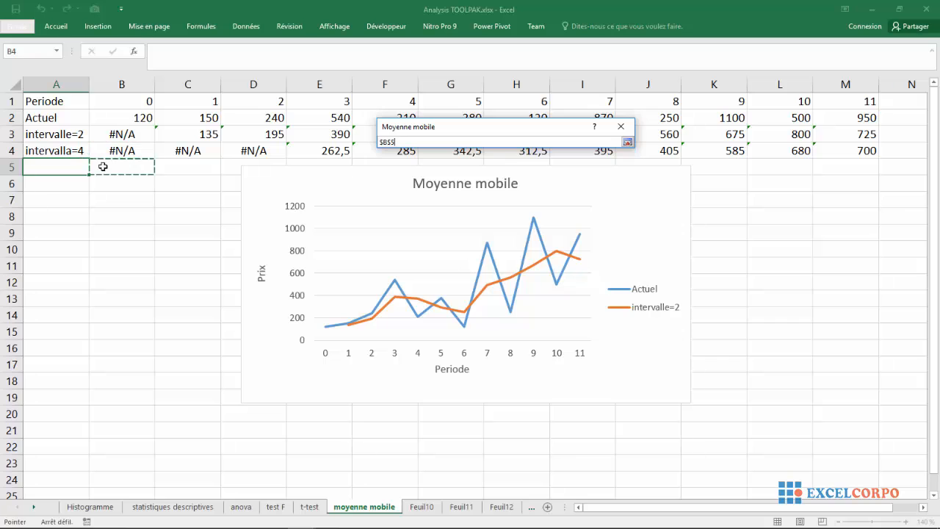
click(628, 142)
click(623, 150)
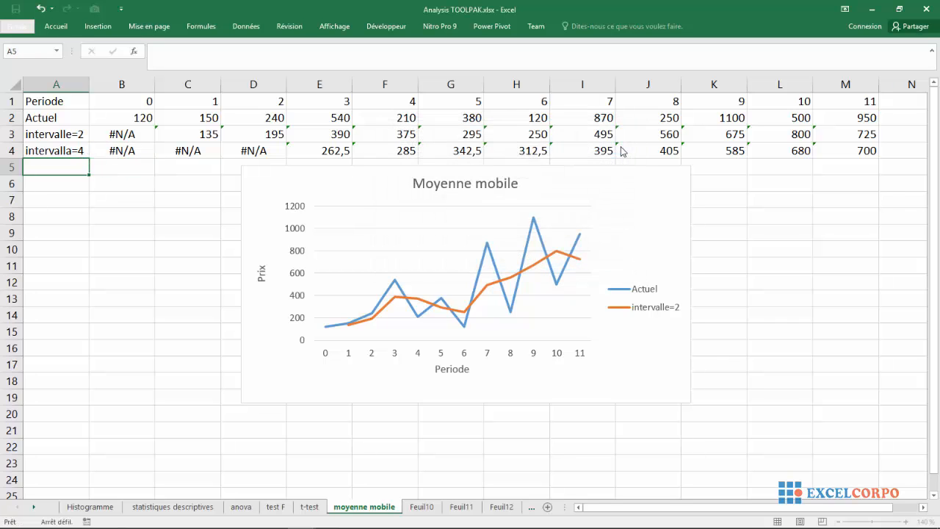
Label the row of interval-6 averages intervalle=6 in cell A5
click(57, 165)
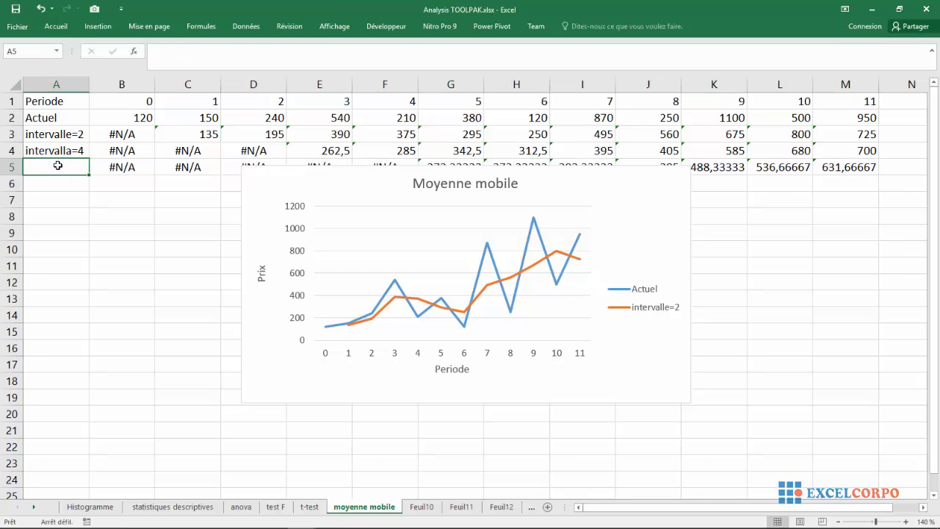
text(interval)
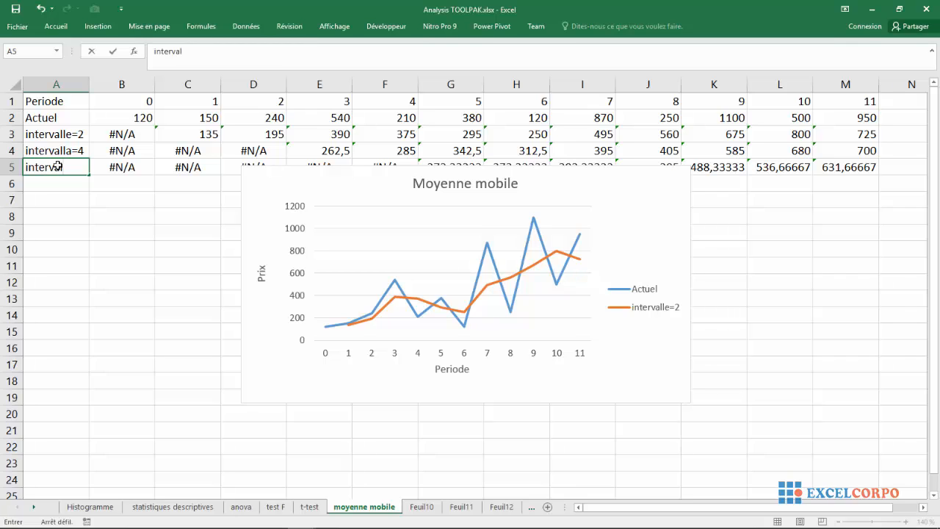
text(le=2)
scroll(57, 166, right, 1)
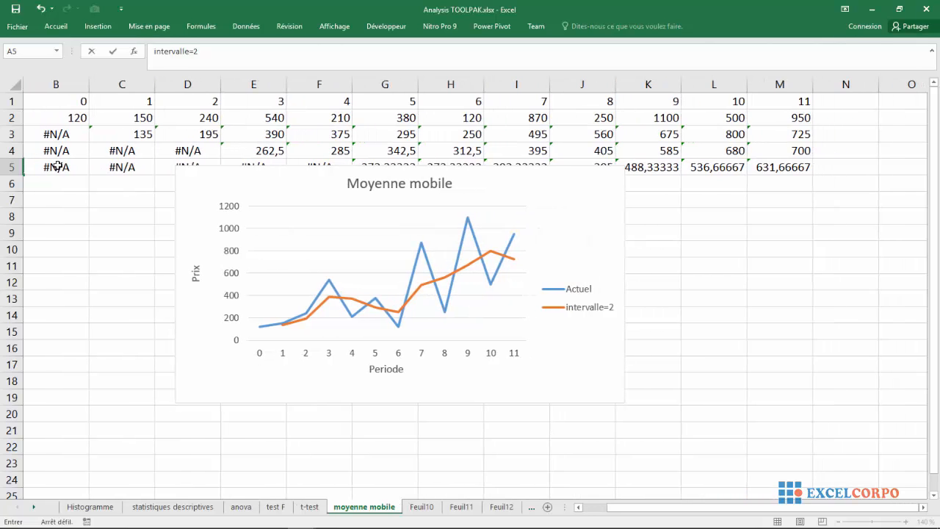
scroll(57, 166, left, 1)
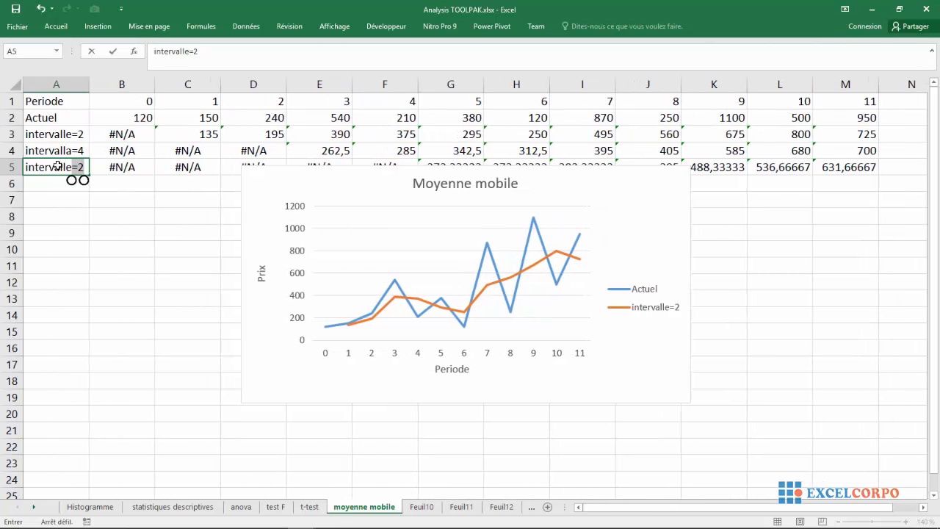
click(208, 55)
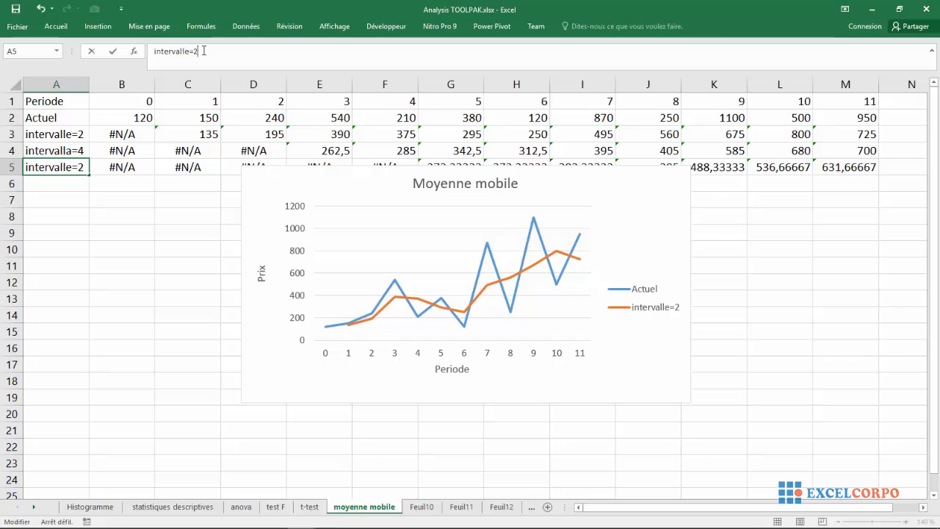
key(BackSpace)
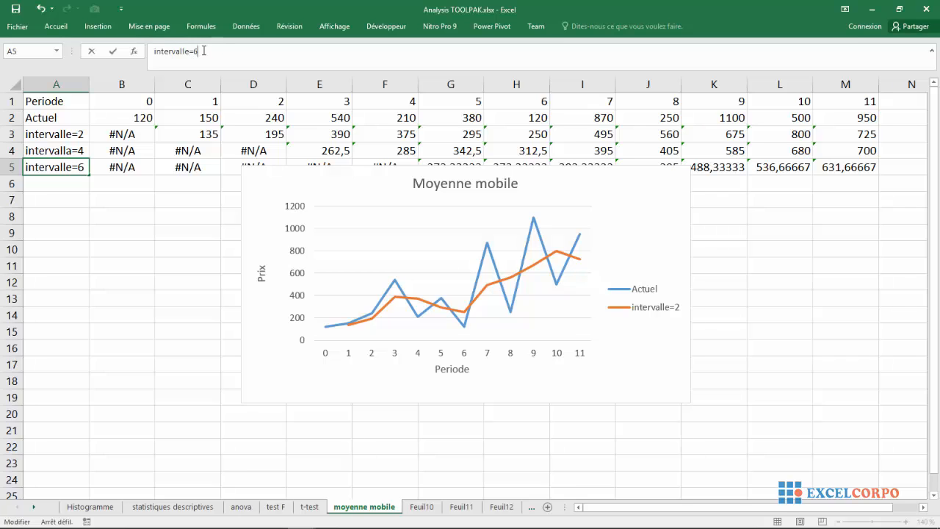
text(6)
key(Return)
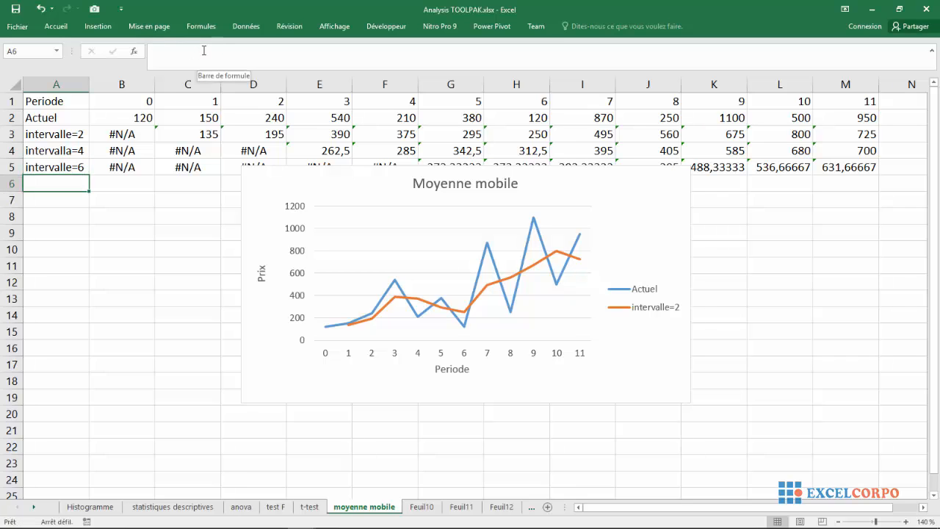
Move the Moyenne mobile chart down to start at about row 8, clear of the averages in row 5
drag(377, 192, 321, 232)
click(168, 213)
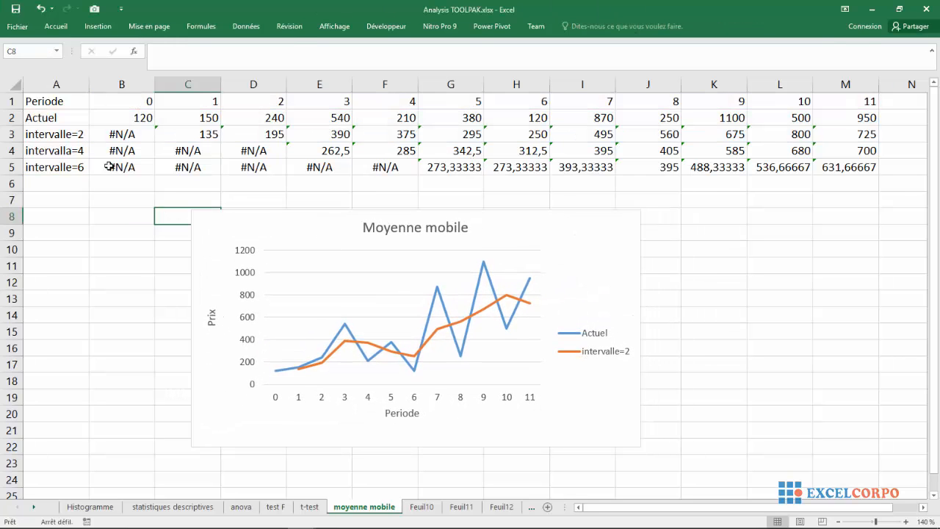
Examine the leading cells of the interval 2, 4 and 6 rows to compare where each moving average starts
click(138, 132)
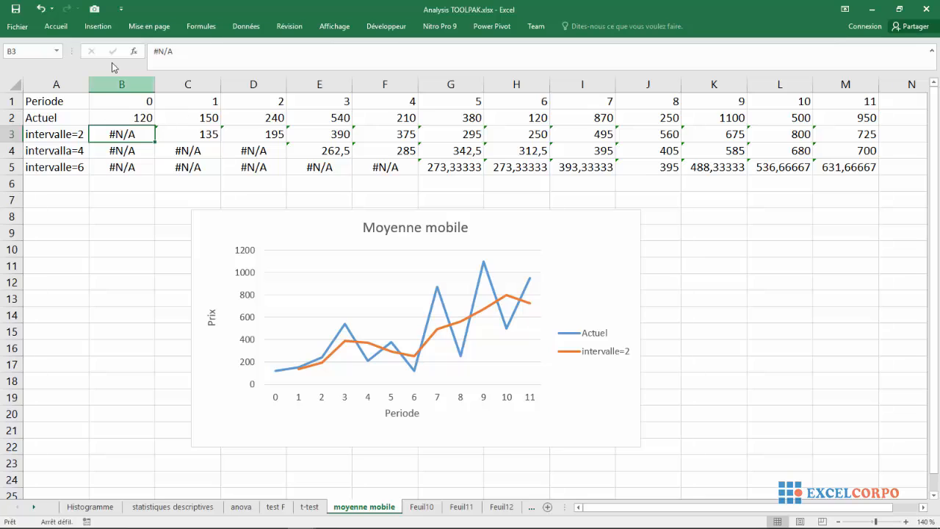
click(187, 127)
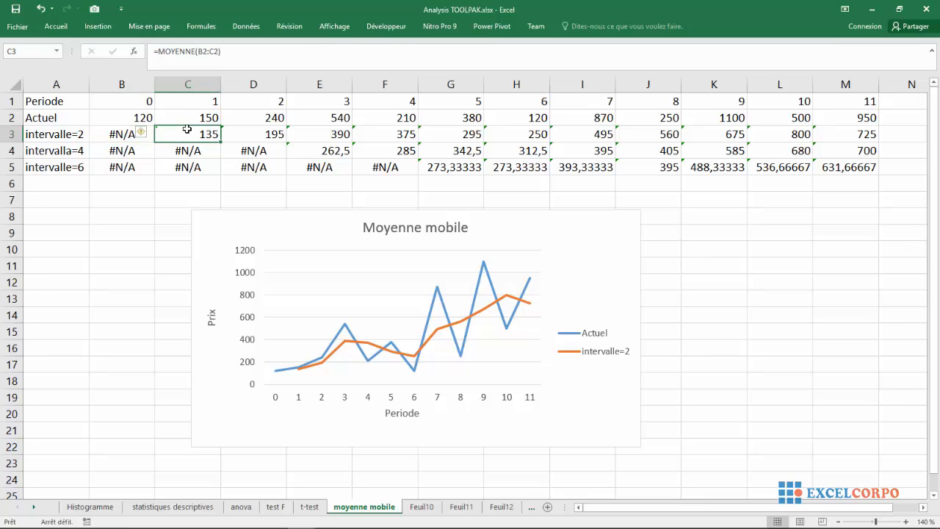
click(110, 150)
click(169, 147)
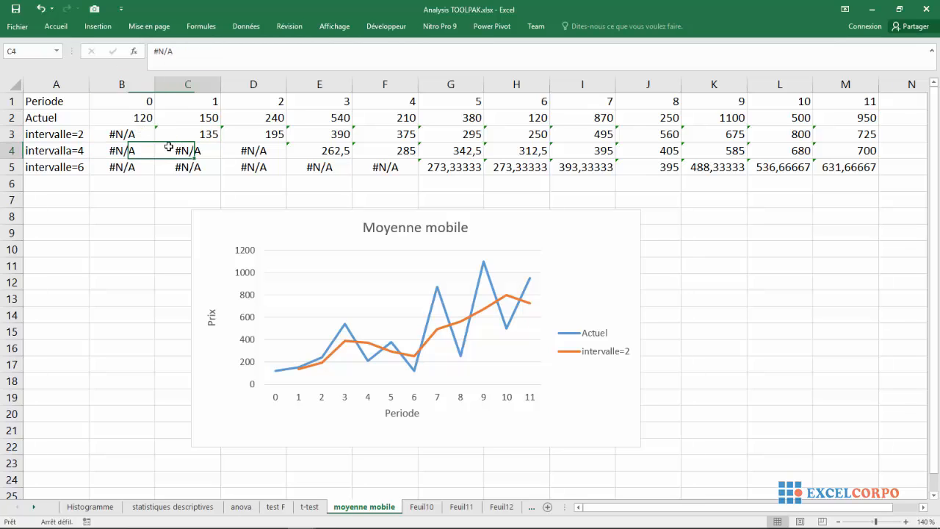
click(247, 150)
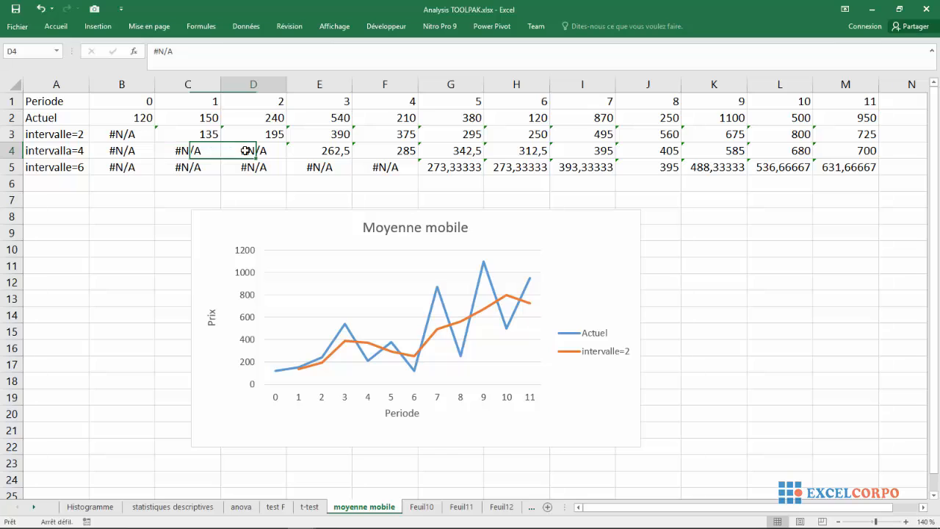
click(96, 137)
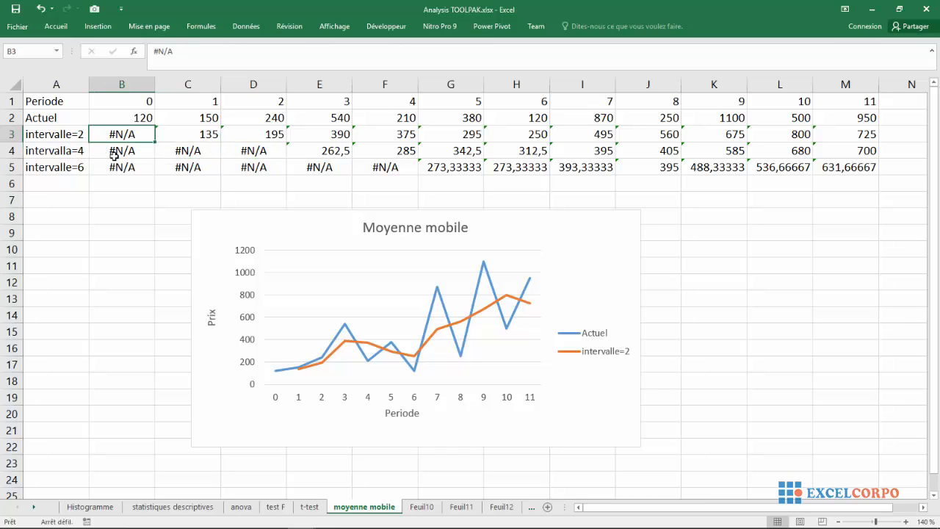
click(114, 153)
click(184, 149)
click(227, 150)
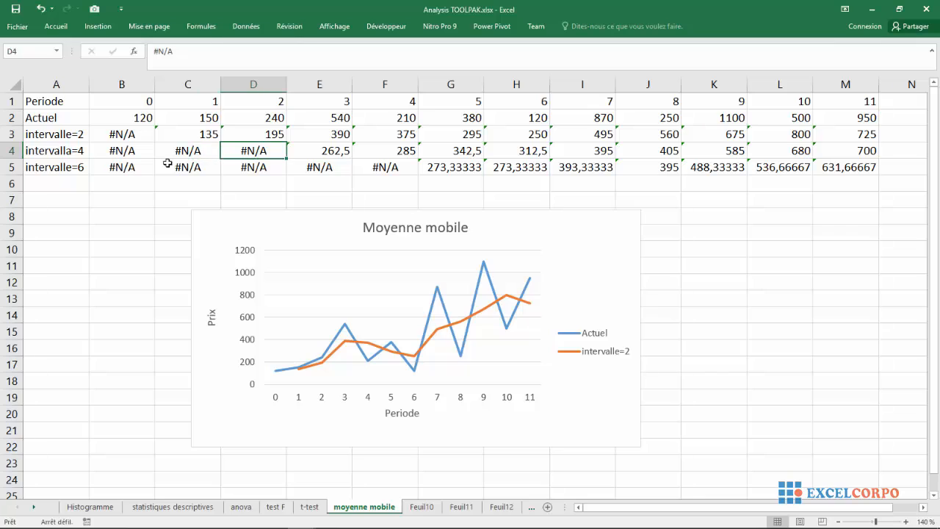
click(110, 171)
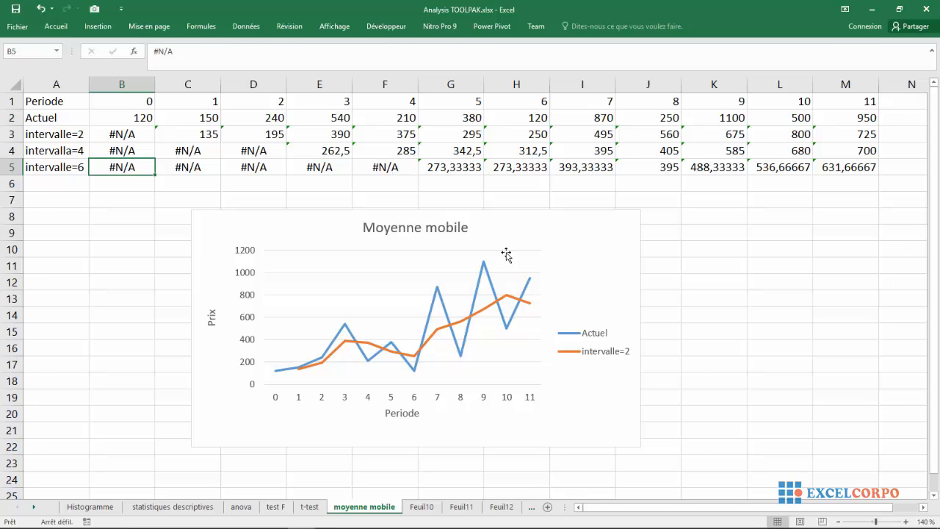
Extend the Moyenne mobile chart's data range through row 5 to include the interval-4 and interval-6 averages
click(563, 287)
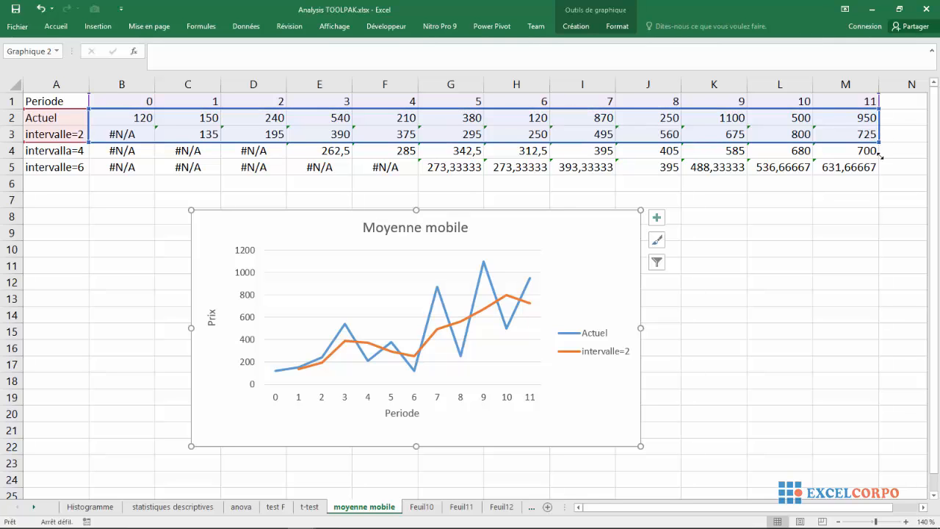
drag(880, 152, 879, 169)
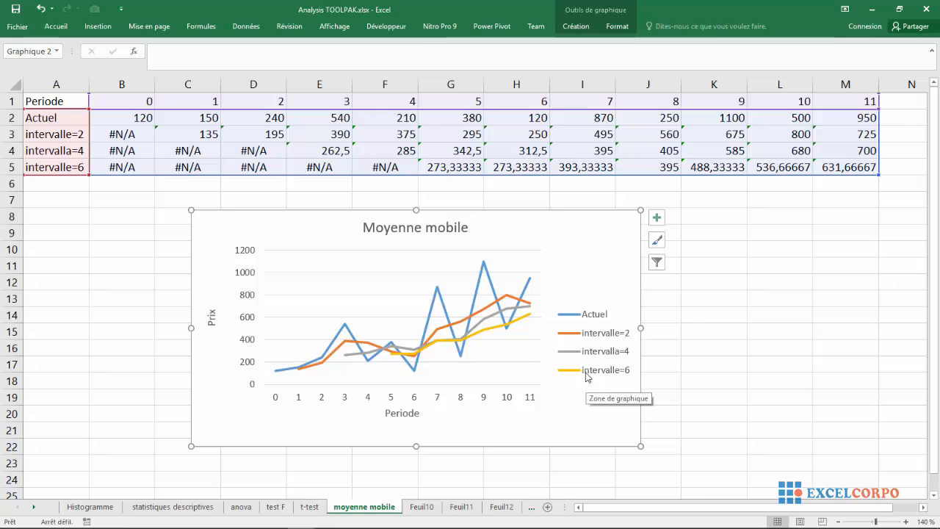
click(721, 299)
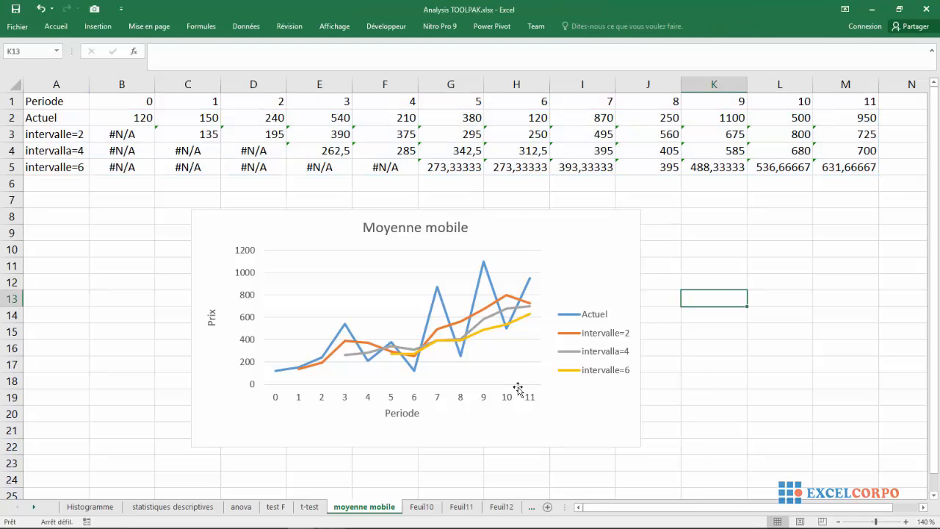
Examine the Moyenne mobile chart, comparing the Actuel curve with the interval 2, 4 and 6 moving-average curves
click(544, 271)
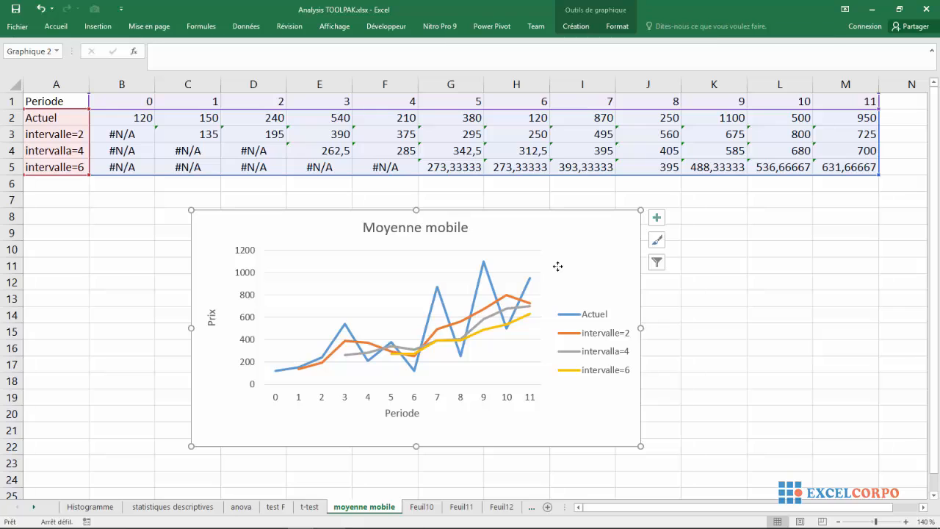
click(498, 333)
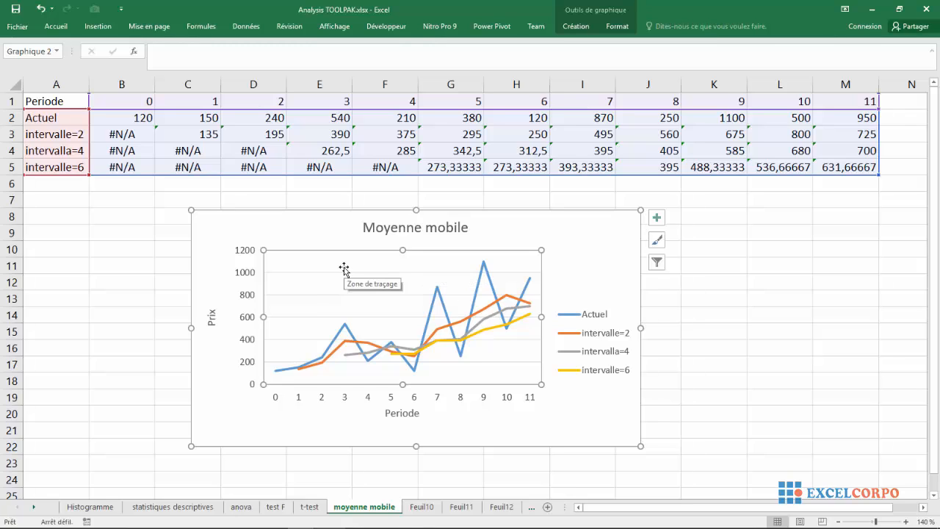
click(306, 211)
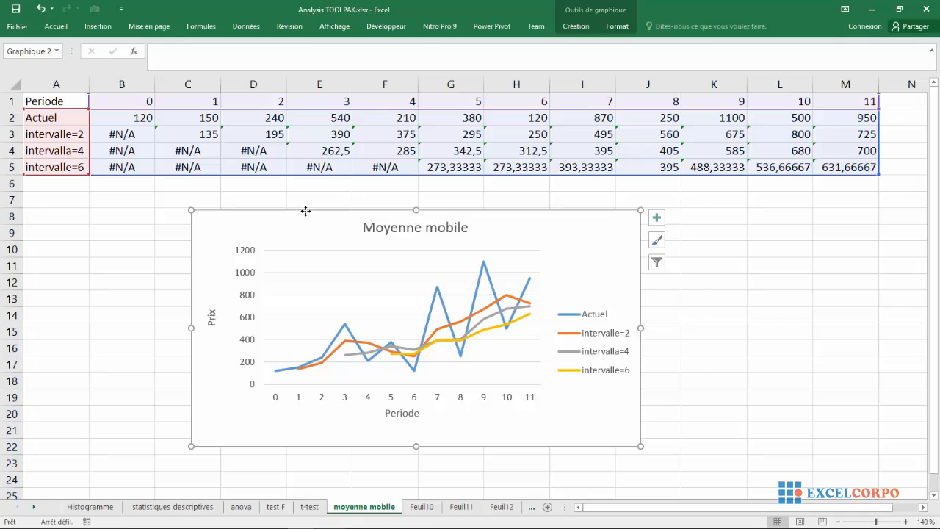
click(724, 299)
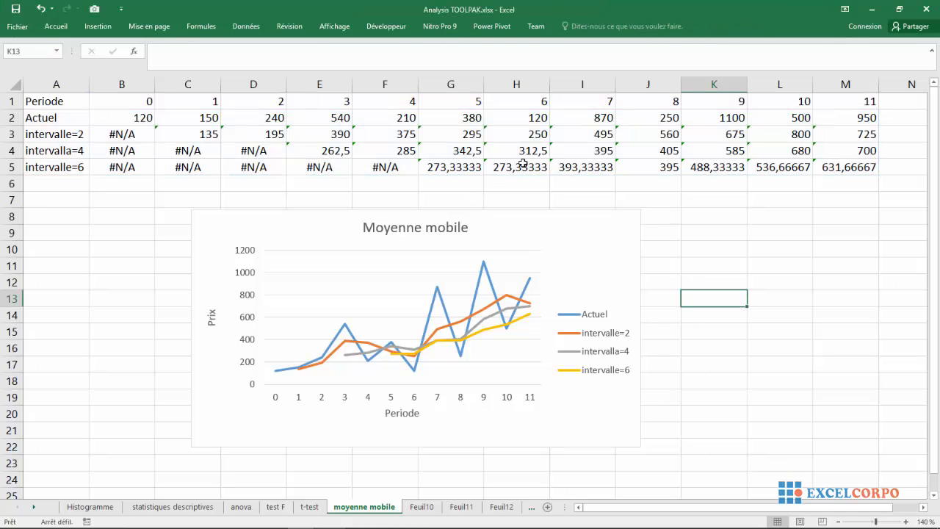
click(545, 272)
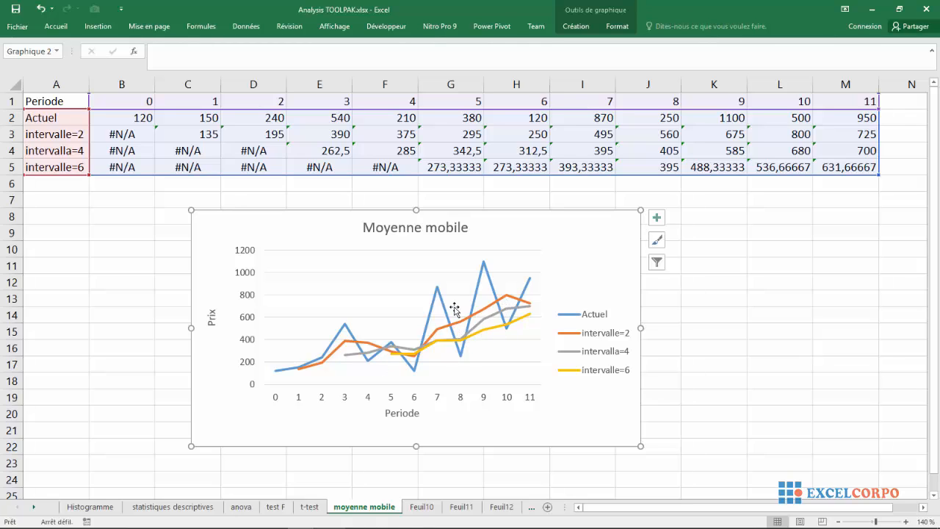
click(498, 333)
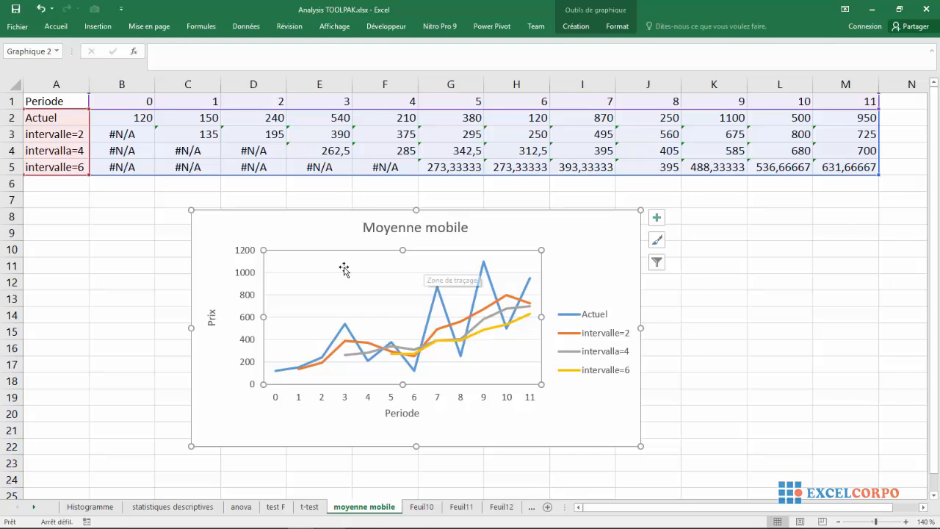
click(306, 212)
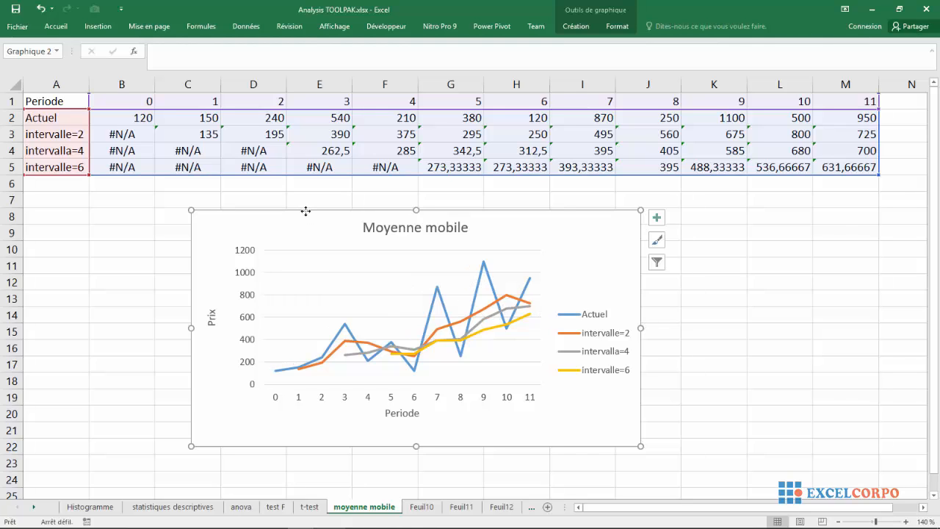